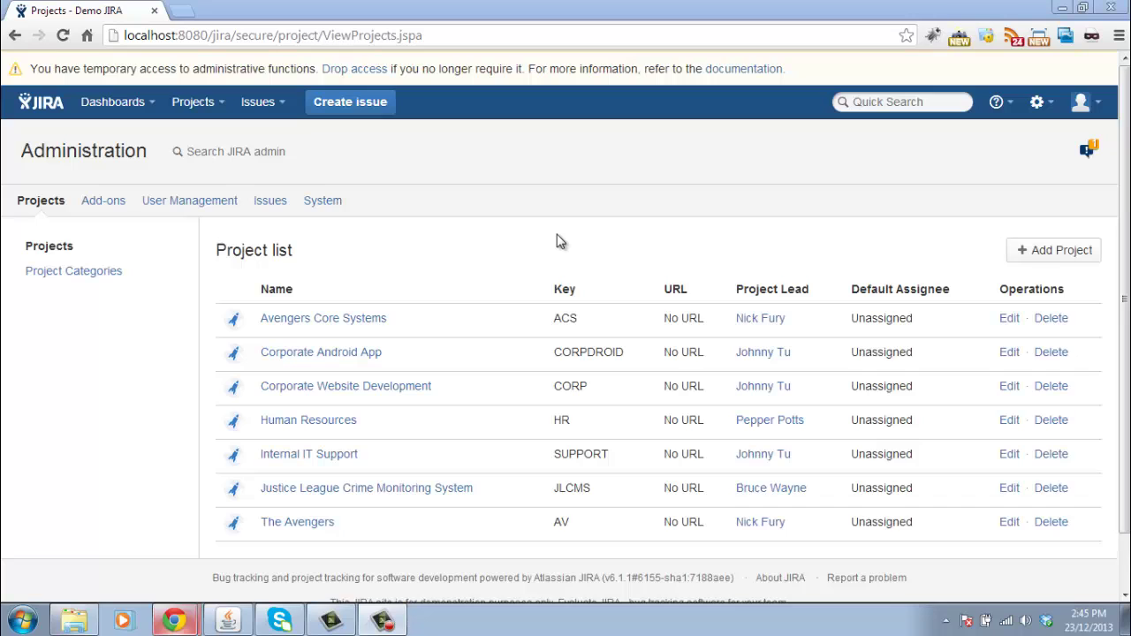
Highlight the Internal IT Support and Human Resources projects in the project list
{"action": "left_click_drag", "start_coordinate": [362, 453], "coordinate": [256, 450]}
{"action": "left_click_drag", "start_coordinate": [386, 422], "coordinate": [265, 424]}
{"action": "left_click", "coordinate": [442, 433]}
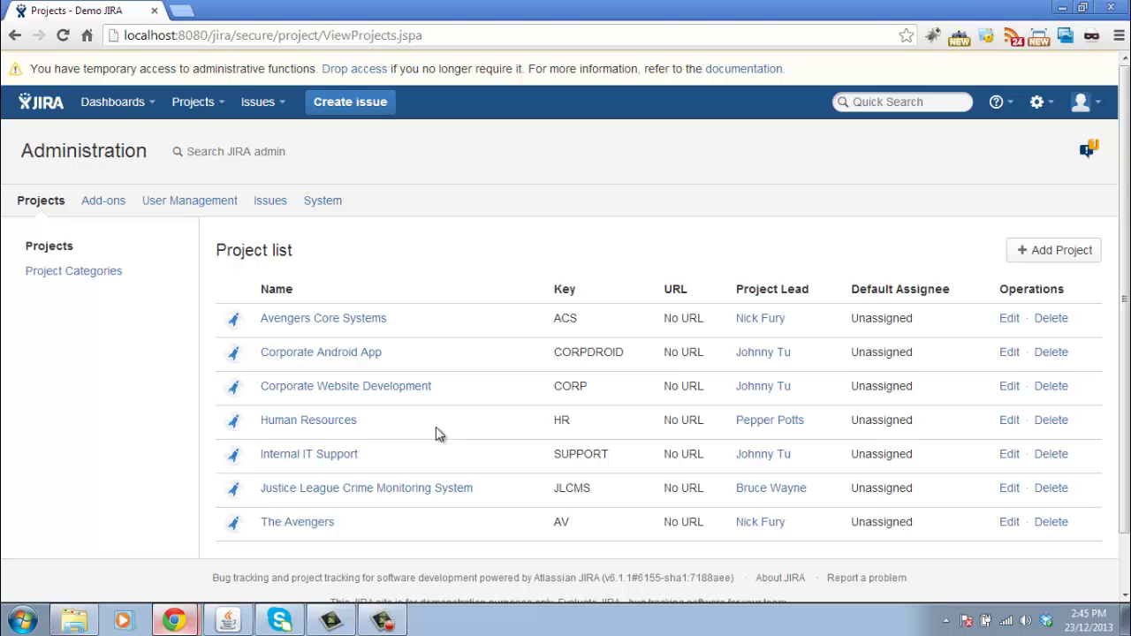
Open the Issue Types administration list and scroll through all existing issue types
{"action": "left_click", "coordinate": [272, 202]}
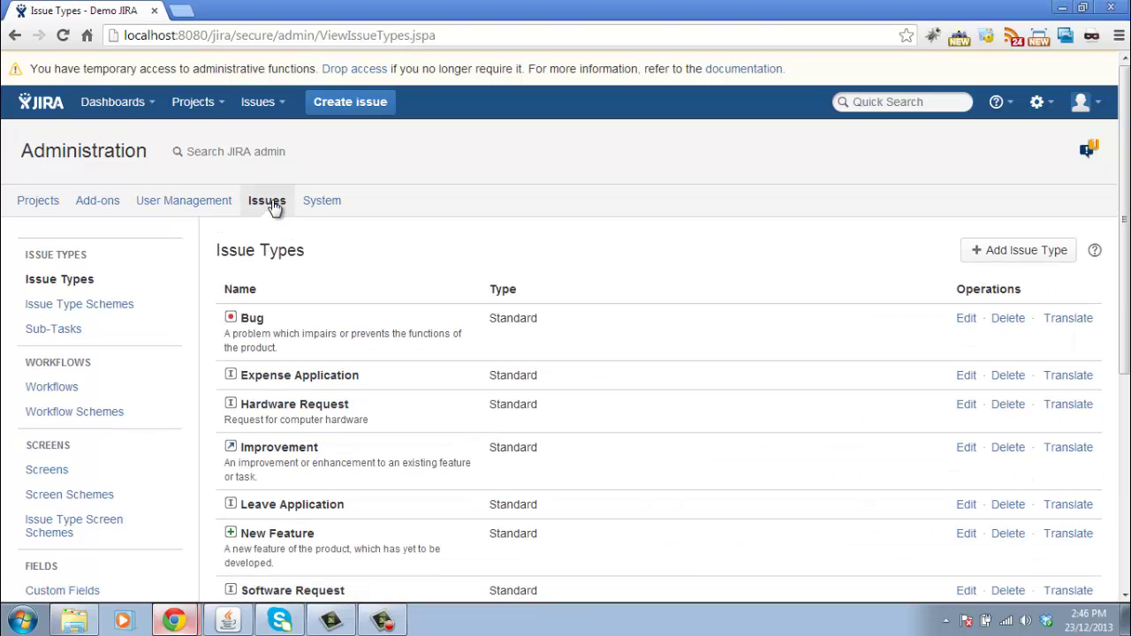
{"action": "scroll", "coordinate": [291, 248], "scroll_direction": "down", "scroll_amount": 1}
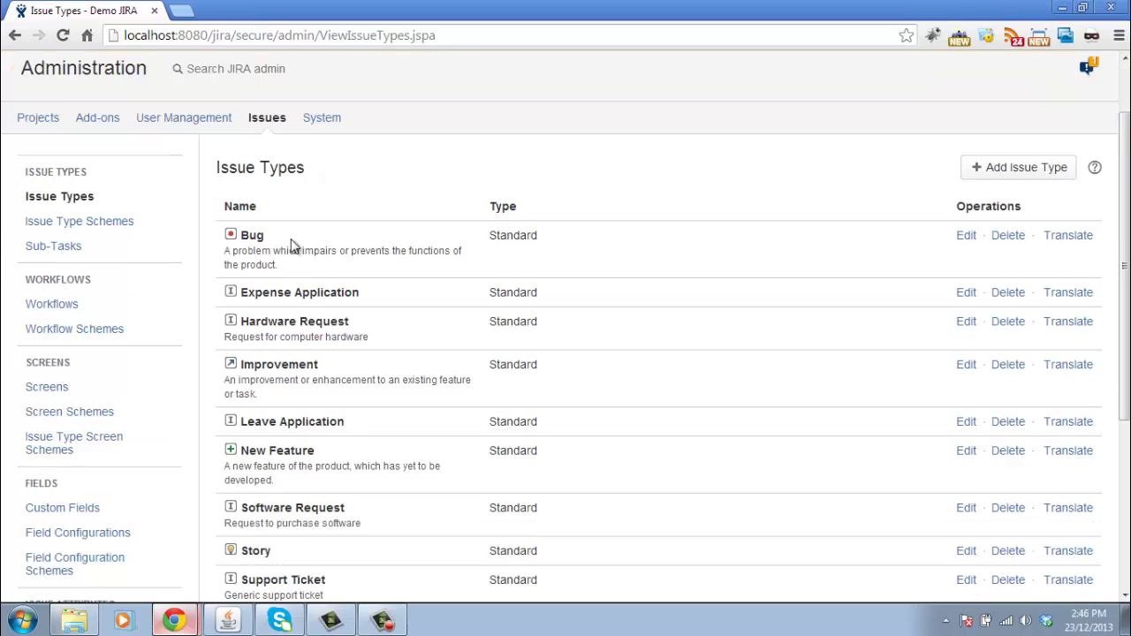
{"action": "scroll", "coordinate": [291, 265], "scroll_direction": "down", "scroll_amount": 2}
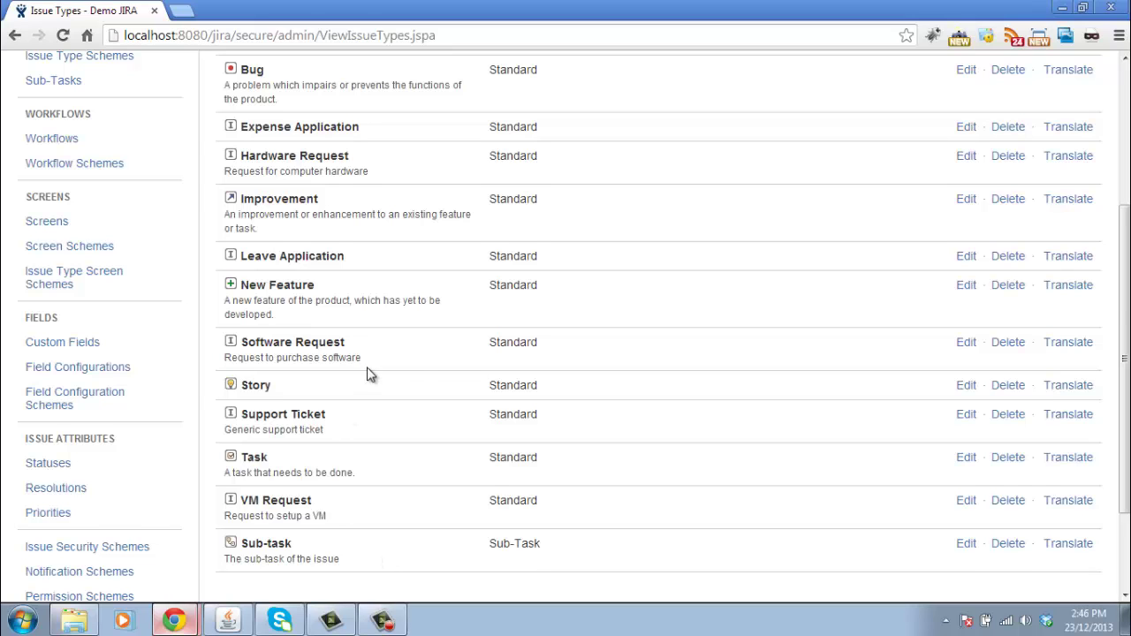
{"action": "scroll", "coordinate": [368, 374], "scroll_direction": "up", "scroll_amount": 2}
Review the Issue Type Schemes page, where only the Default Issue Type Scheme exists
{"action": "left_click", "coordinate": [103, 227]}
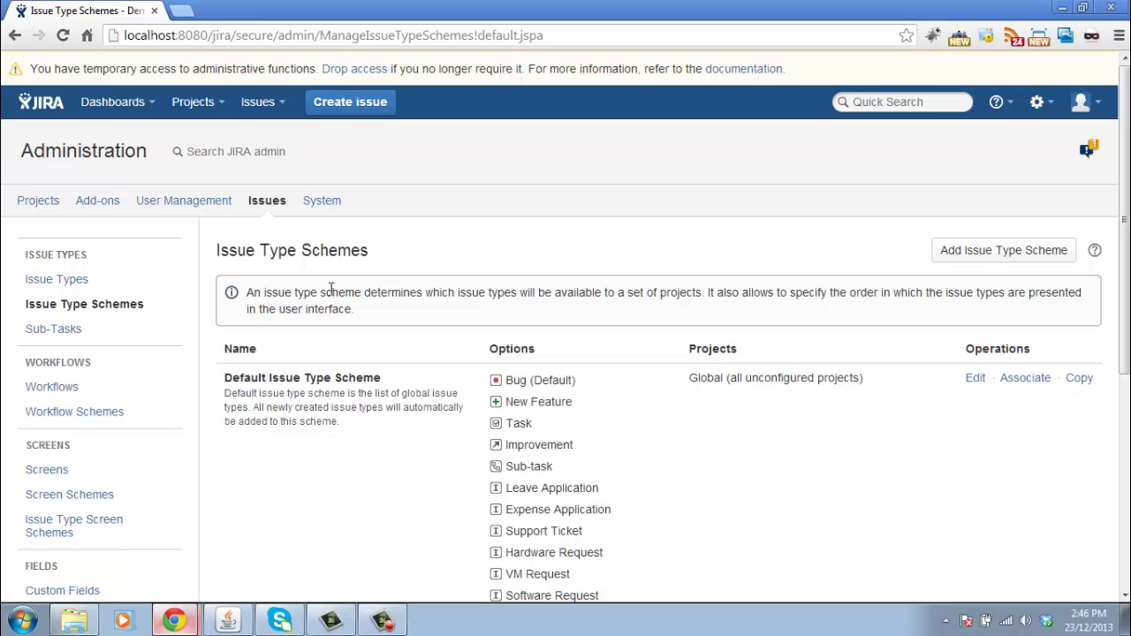
{"action": "scroll", "coordinate": [330, 288], "scroll_direction": "down", "scroll_amount": 2}
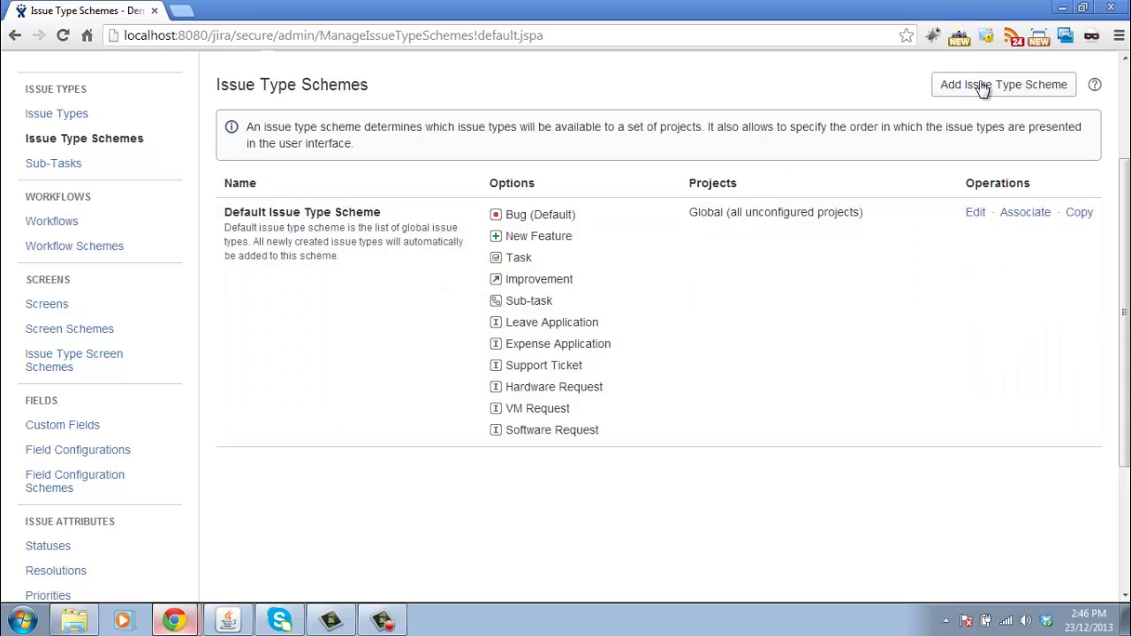
Start a new issue type scheme named 'Software Development Issue Type Scheme'
{"action": "left_click", "coordinate": [981, 84]}
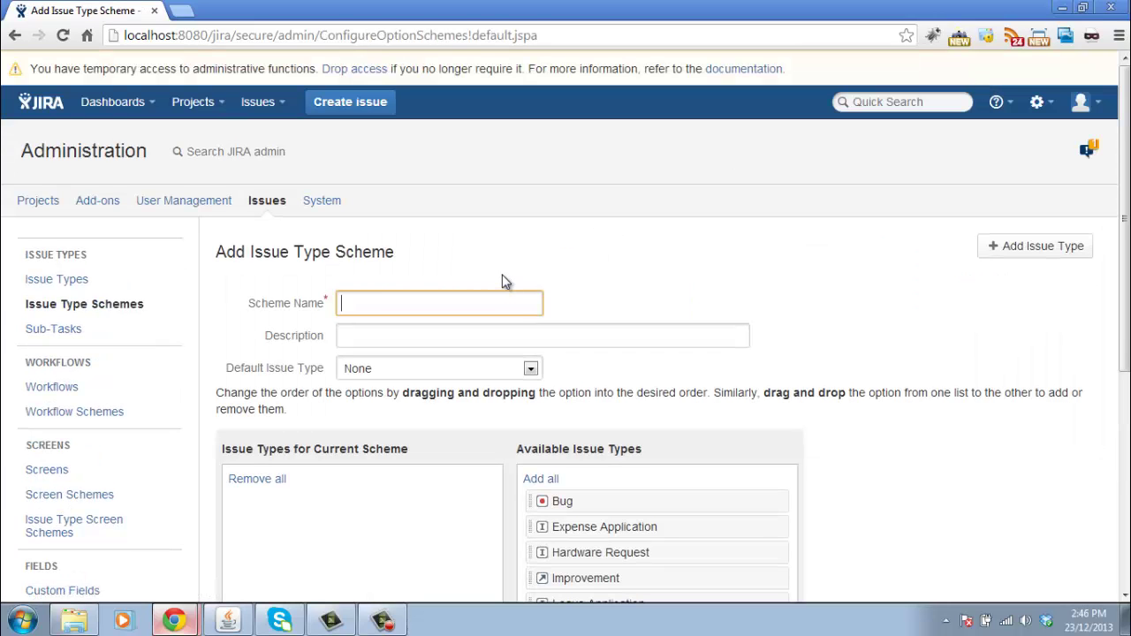
{"action": "type", "text": "Software Devel"}
{"action": "key", "text": "BackSpace"}
{"action": "type", "text": "lopment Issue "}
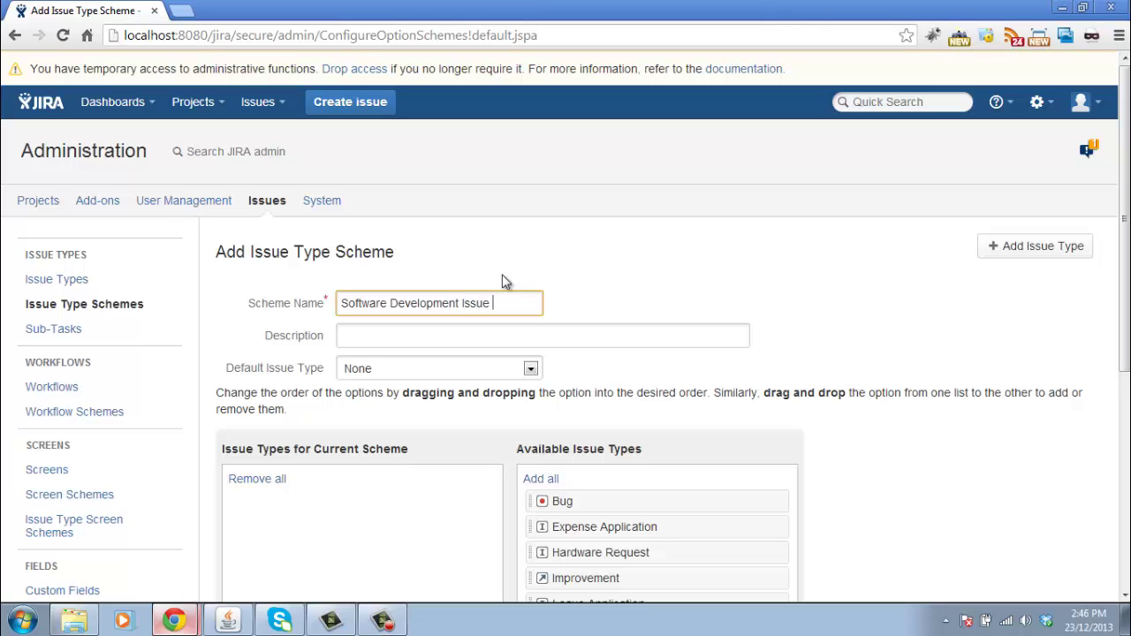
{"action": "type", "text": "Type Scheme"}
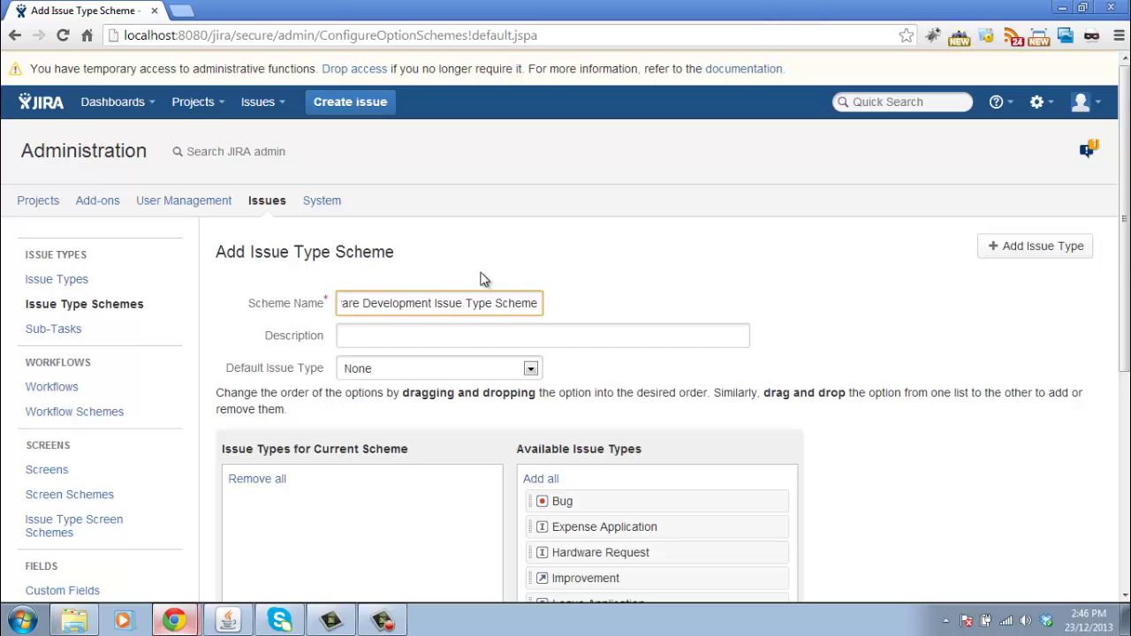
{"action": "scroll", "coordinate": [484, 279], "scroll_direction": "down", "scroll_amount": 2}
{"action": "scroll", "coordinate": [481, 275], "scroll_direction": "down", "scroll_amount": 2}
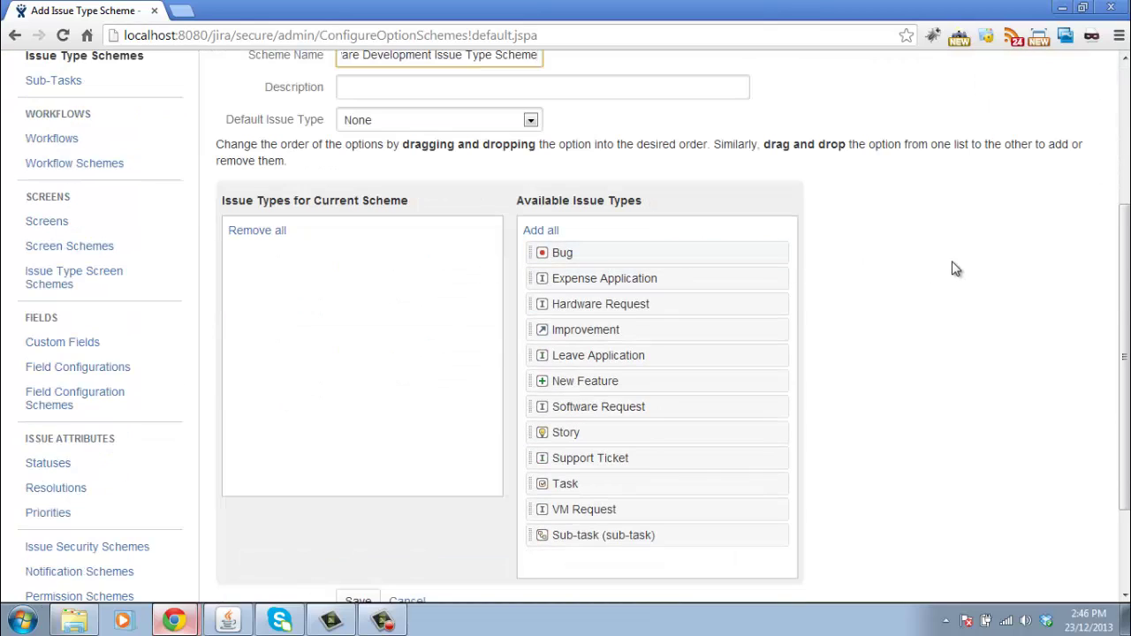
Add Bug, New Feature, Story, Task and Sub-task to the scheme and save it
{"action": "left_click_drag", "start_coordinate": [674, 255], "coordinate": [391, 298]}
{"action": "left_click_drag", "start_coordinate": [613, 356], "coordinate": [325, 331]}
{"action": "left_click_drag", "start_coordinate": [586, 384], "coordinate": [412, 415]}
{"action": "left_click_drag", "start_coordinate": [543, 407], "coordinate": [300, 353]}
{"action": "left_click_drag", "start_coordinate": [567, 441], "coordinate": [379, 450]}
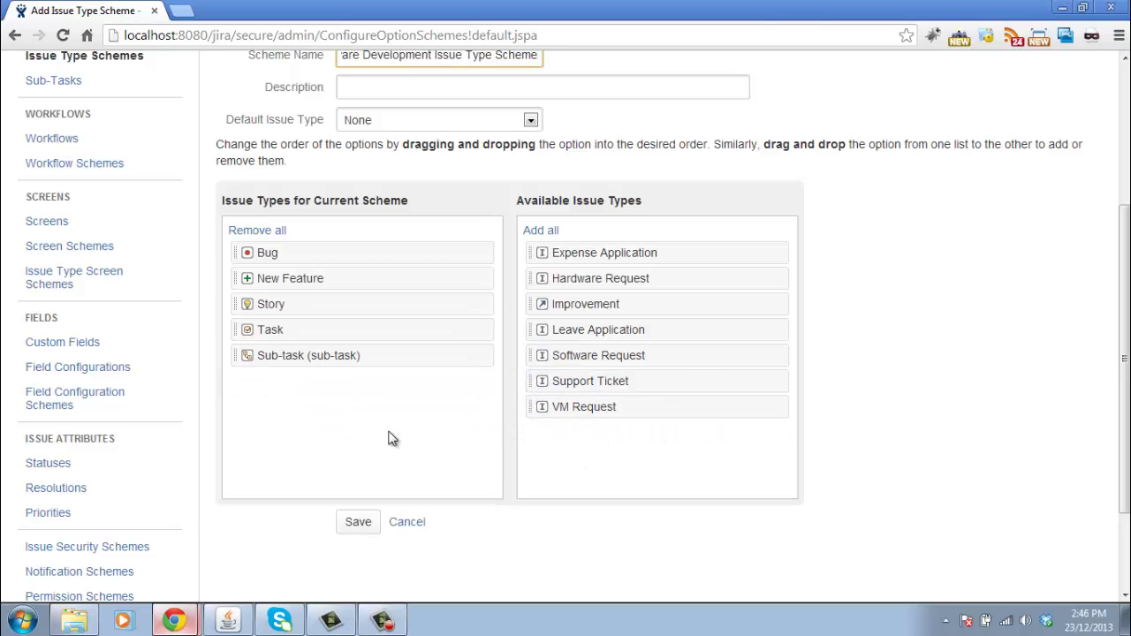
{"action": "left_click", "coordinate": [356, 523]}
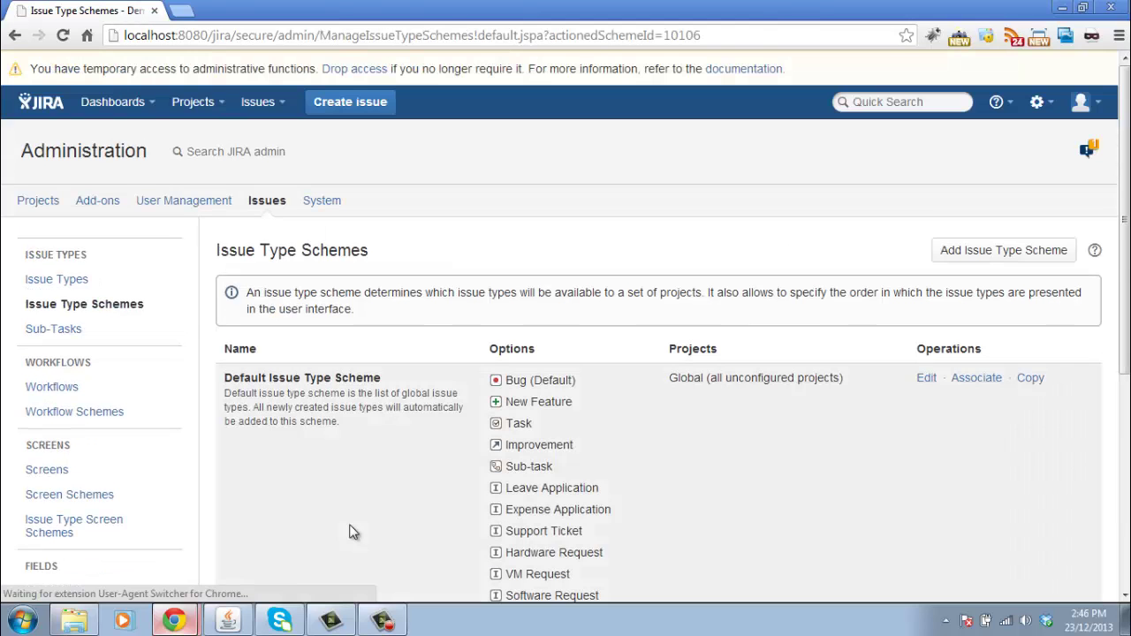
{"action": "scroll", "coordinate": [601, 355], "scroll_direction": "down", "scroll_amount": 3}
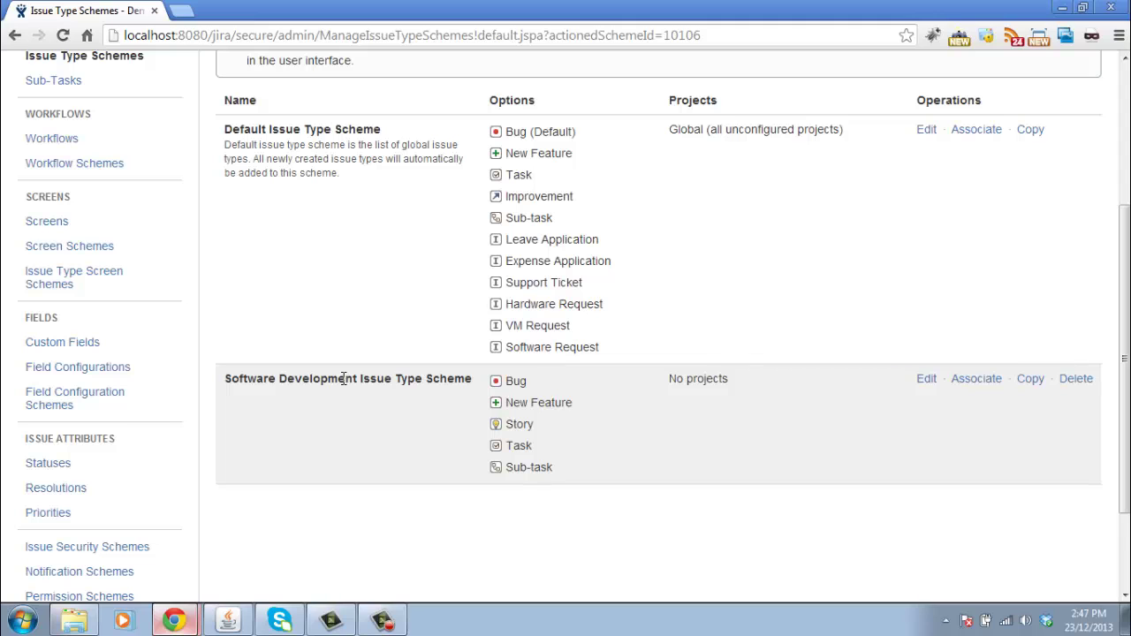
{"action": "scroll", "coordinate": [352, 356], "scroll_direction": "up", "scroll_amount": 3}
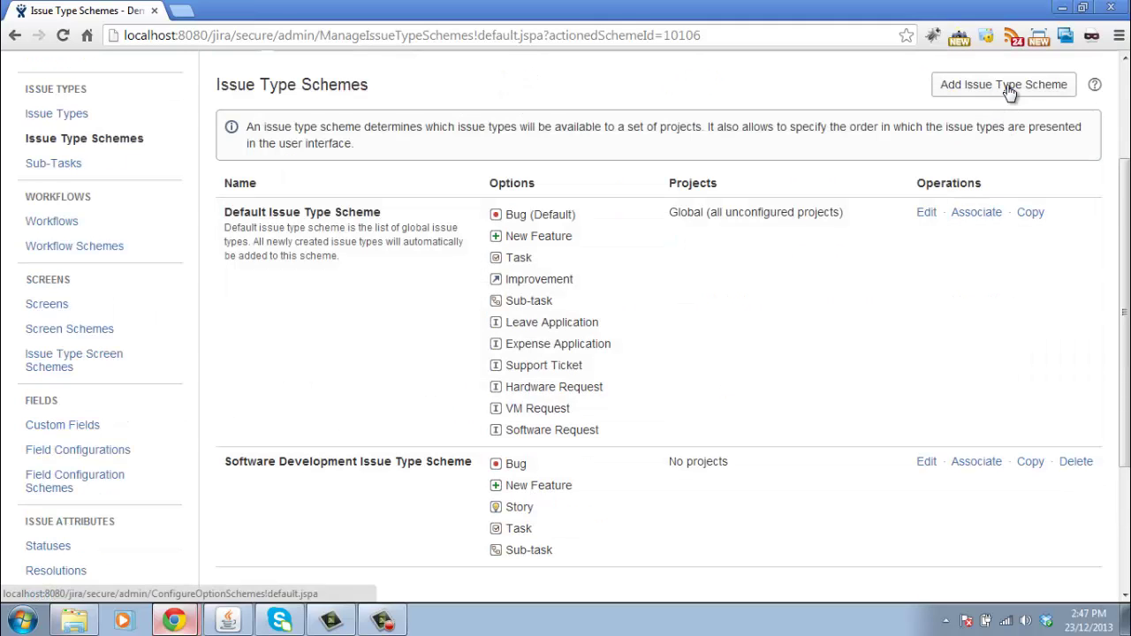
Create 'IT Support Issue Type Scheme' with Hardware Request, Software Request, Support Ticket and VM Request
{"action": "left_click", "coordinate": [1004, 88]}
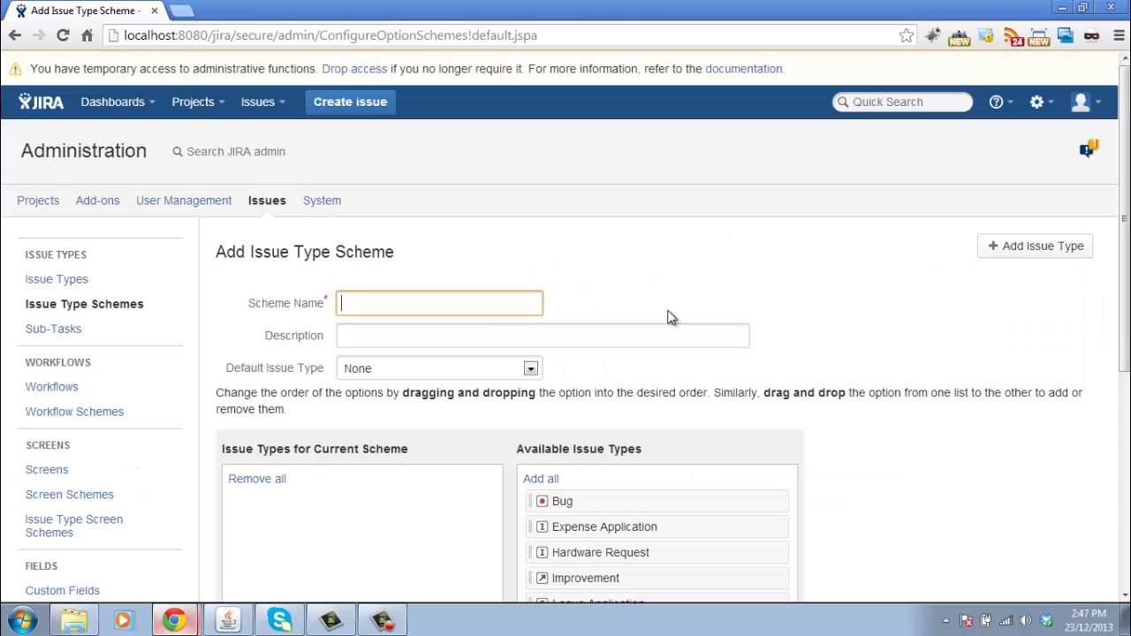
{"action": "type", "text": "IT Support Issue Type Scheme"}
{"action": "scroll", "coordinate": [671, 318], "scroll_direction": "down", "scroll_amount": 3}
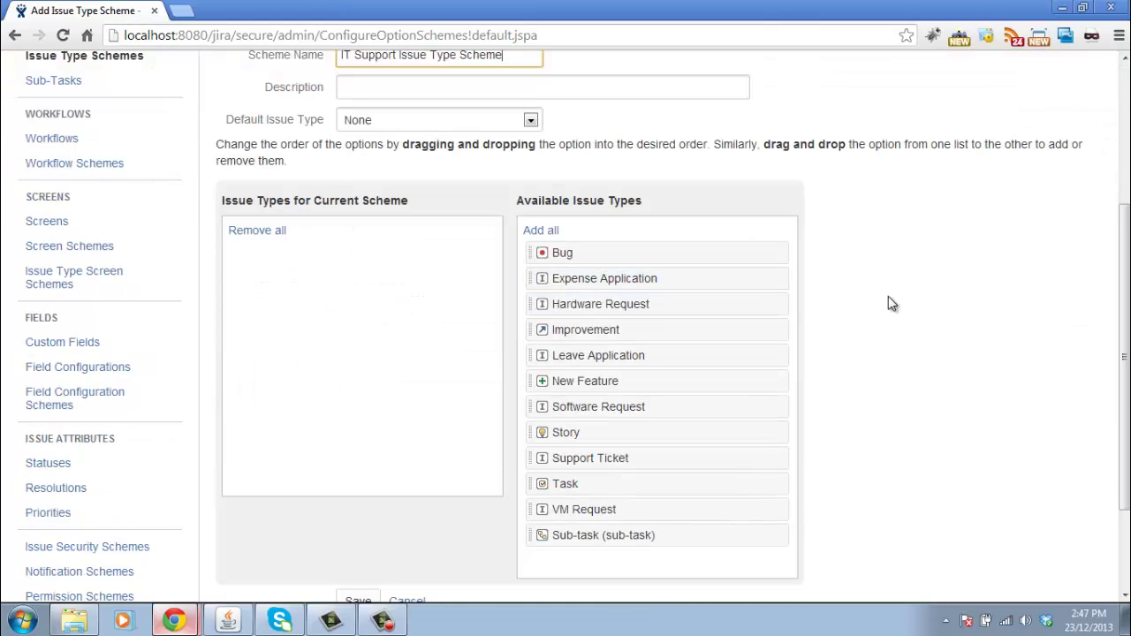
{"action": "left_click_drag", "start_coordinate": [626, 307], "coordinate": [295, 292]}
{"action": "left_click_drag", "start_coordinate": [438, 361], "coordinate": [265, 305]}
{"action": "left_click_drag", "start_coordinate": [555, 406], "coordinate": [267, 327]}
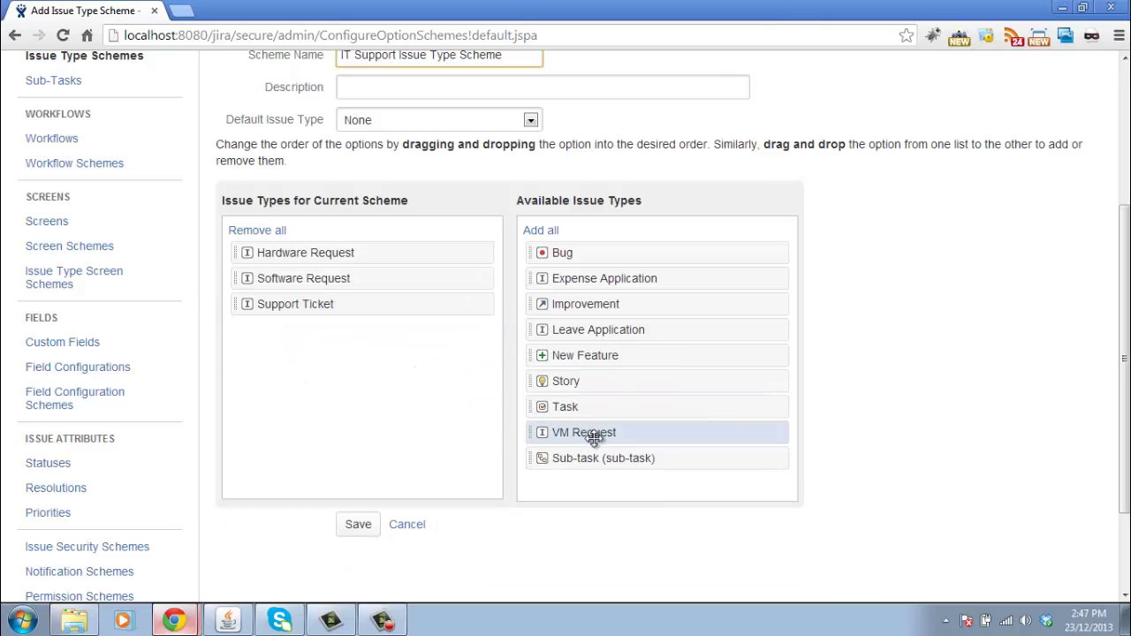
{"action": "left_click_drag", "start_coordinate": [565, 433], "coordinate": [265, 336]}
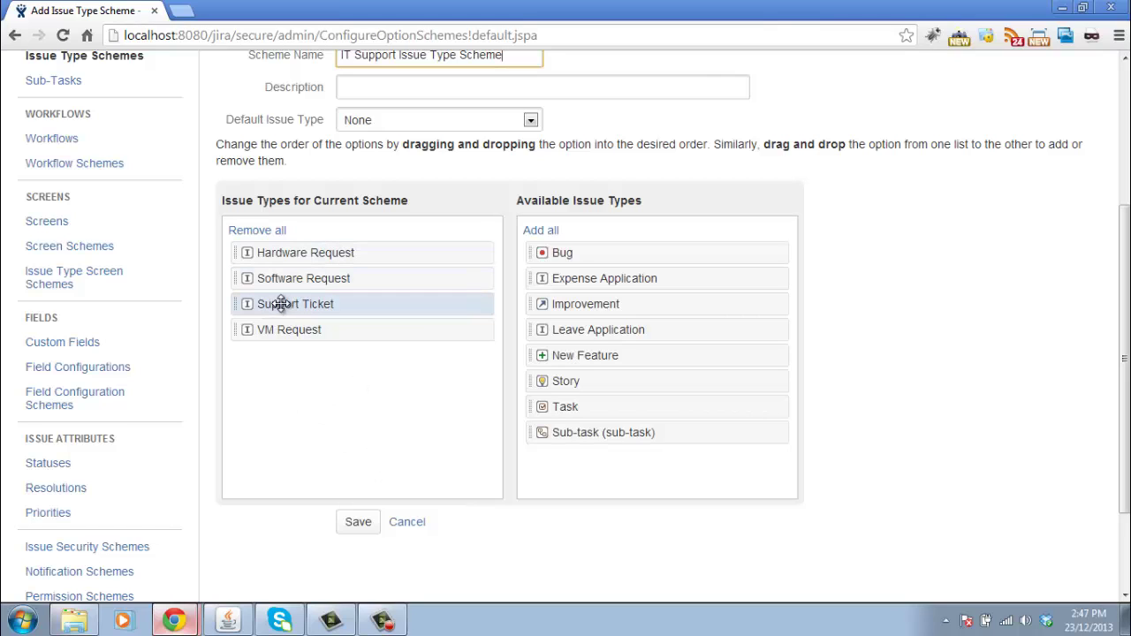
{"action": "left_click", "coordinate": [357, 523]}
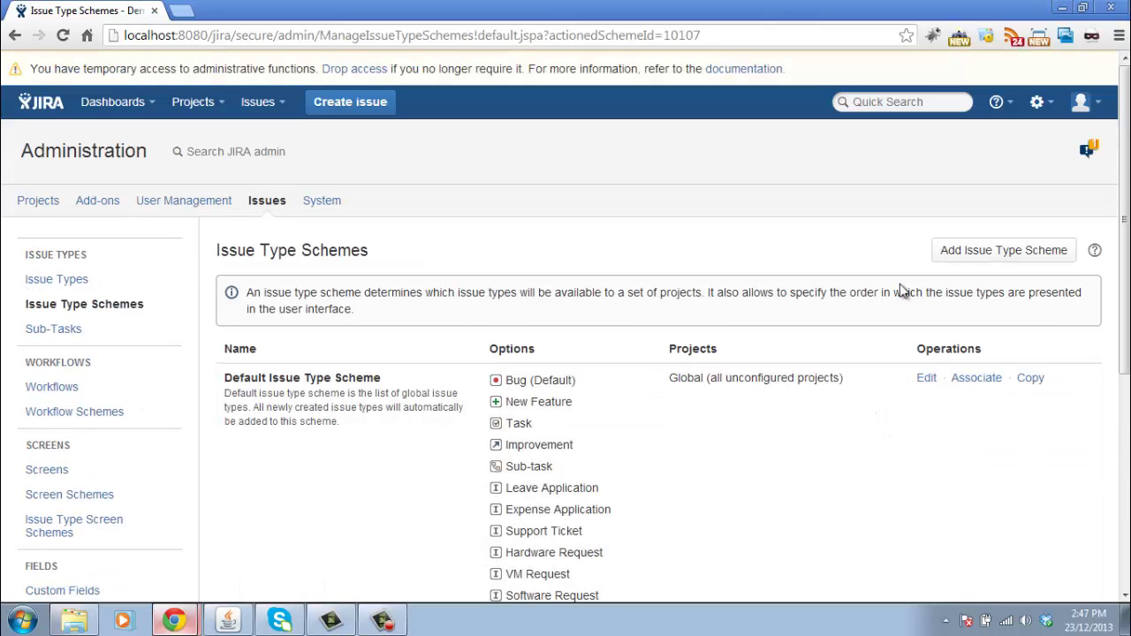
Create 'HR Issue Type Scheme' with Expense Application and Leave Application and save it
{"action": "left_click", "coordinate": [989, 252]}
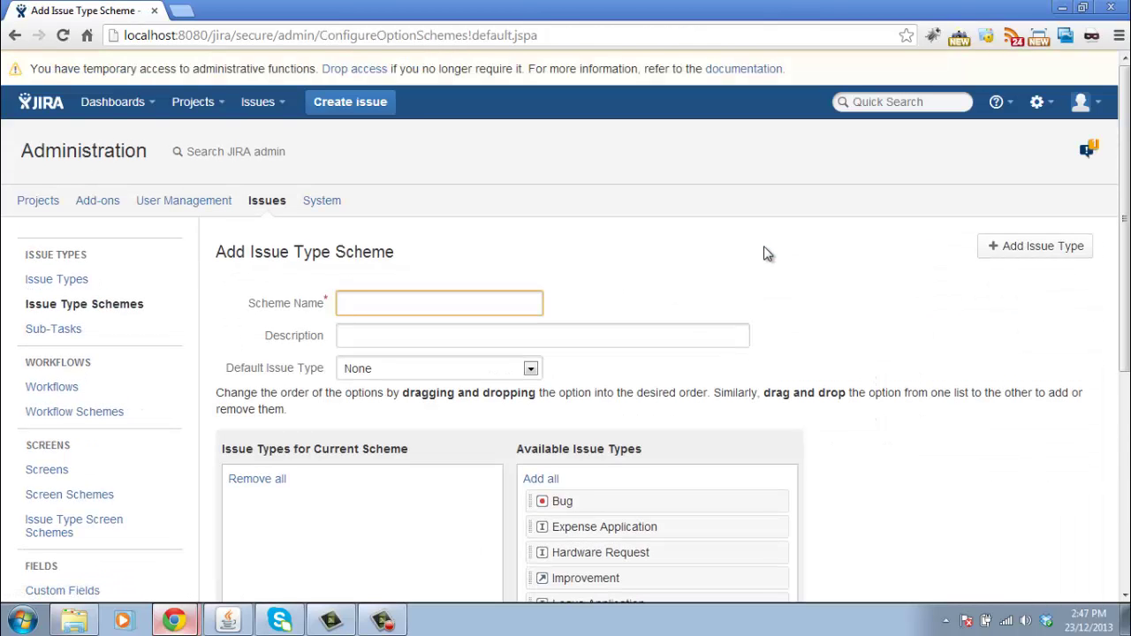
{"action": "type", "text": "HR Issue Type Scheme"}
{"action": "scroll", "coordinate": [759, 238], "scroll_direction": "down", "scroll_amount": 2}
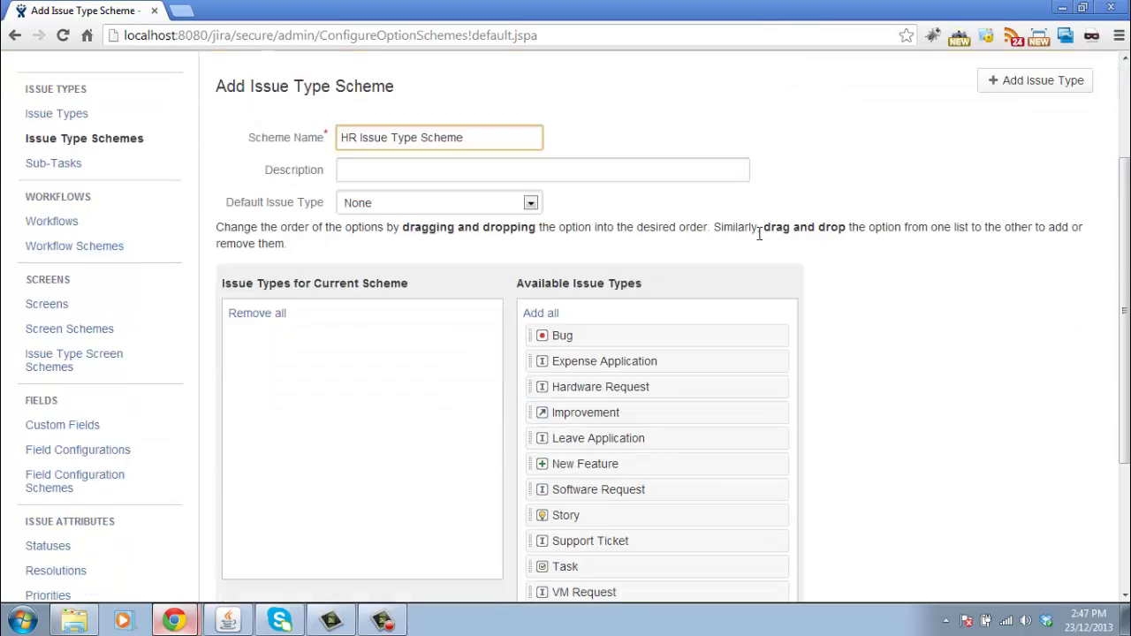
{"action": "scroll", "coordinate": [884, 256], "scroll_direction": "down", "scroll_amount": 1}
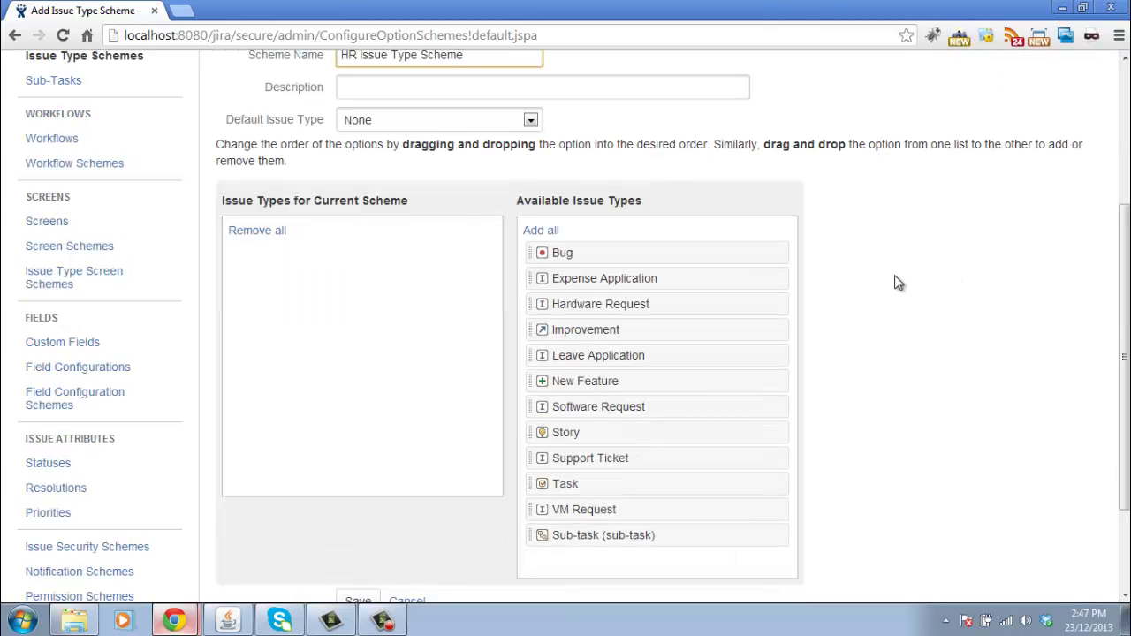
{"action": "left_click_drag", "start_coordinate": [592, 279], "coordinate": [345, 300]}
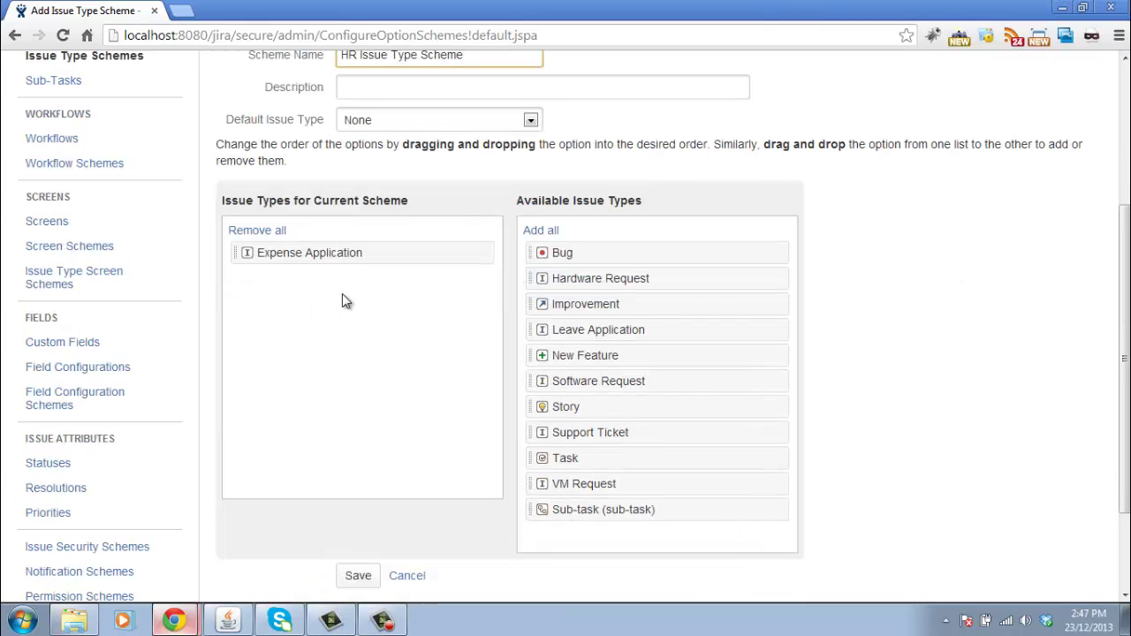
{"action": "left_click_drag", "start_coordinate": [608, 329], "coordinate": [290, 333]}
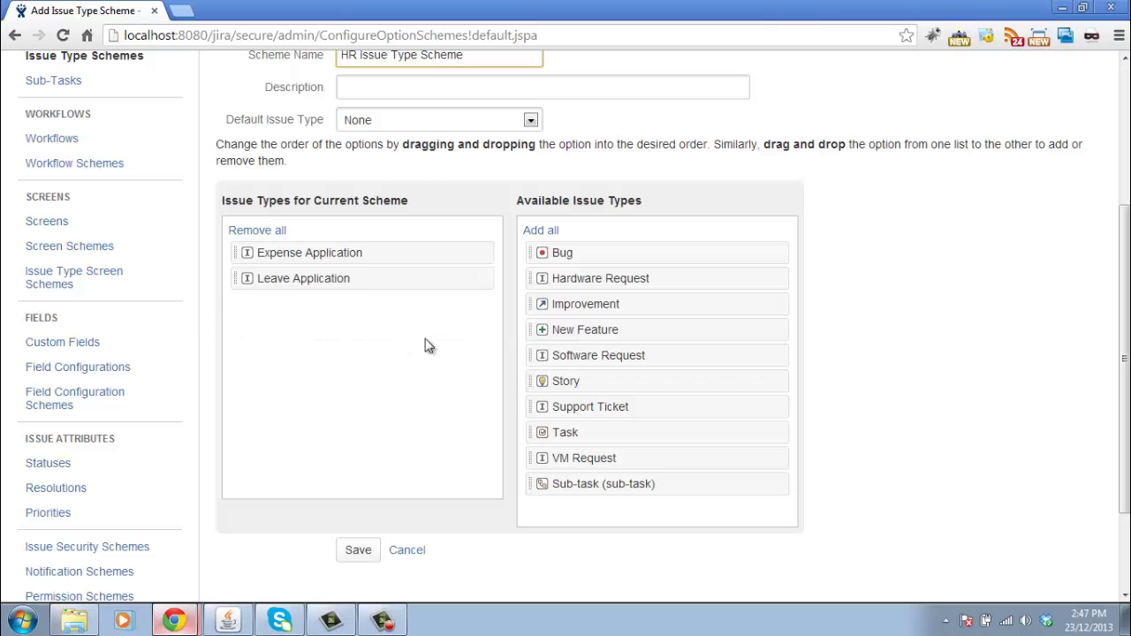
{"action": "left_click", "coordinate": [357, 551]}
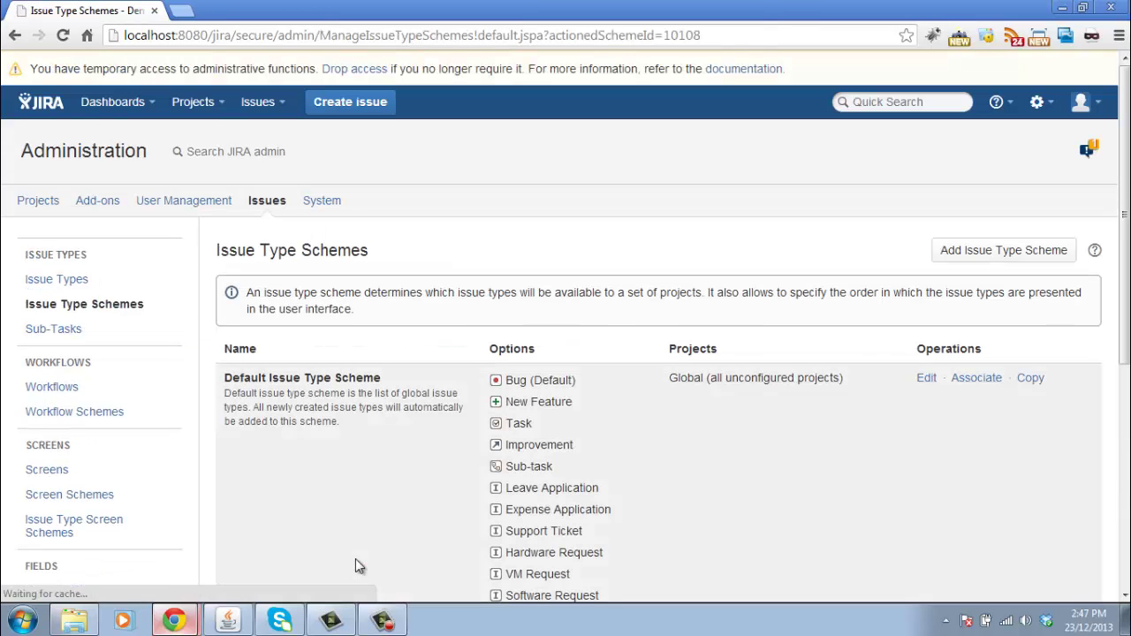
{"action": "scroll", "coordinate": [434, 326], "scroll_direction": "down", "scroll_amount": 4}
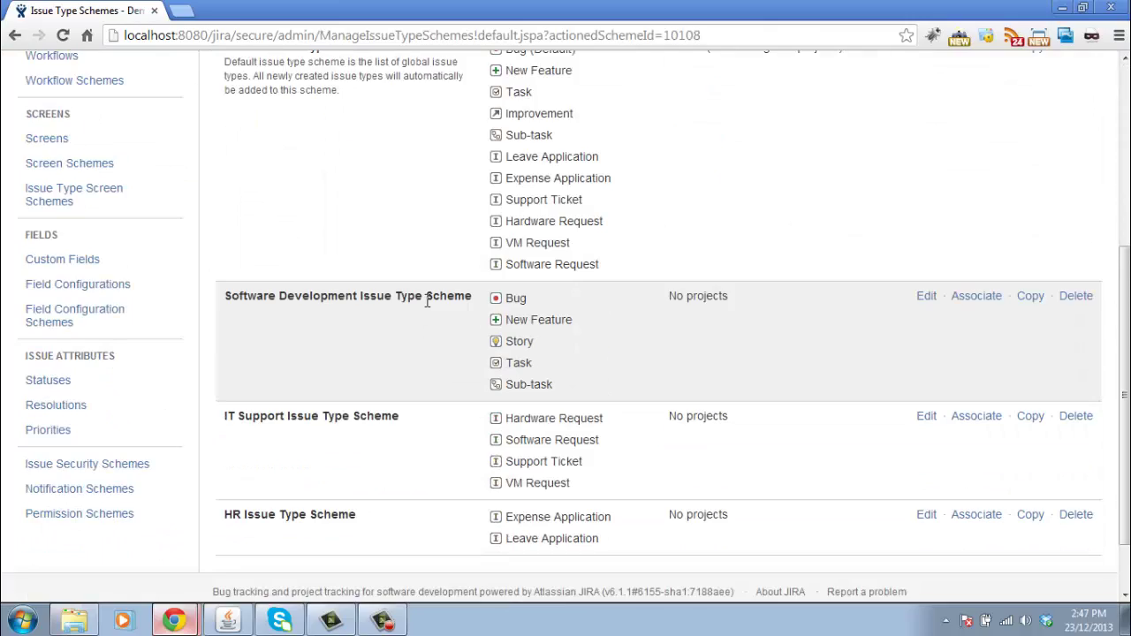
{"action": "scroll", "coordinate": [359, 275], "scroll_direction": "down", "scroll_amount": 1}
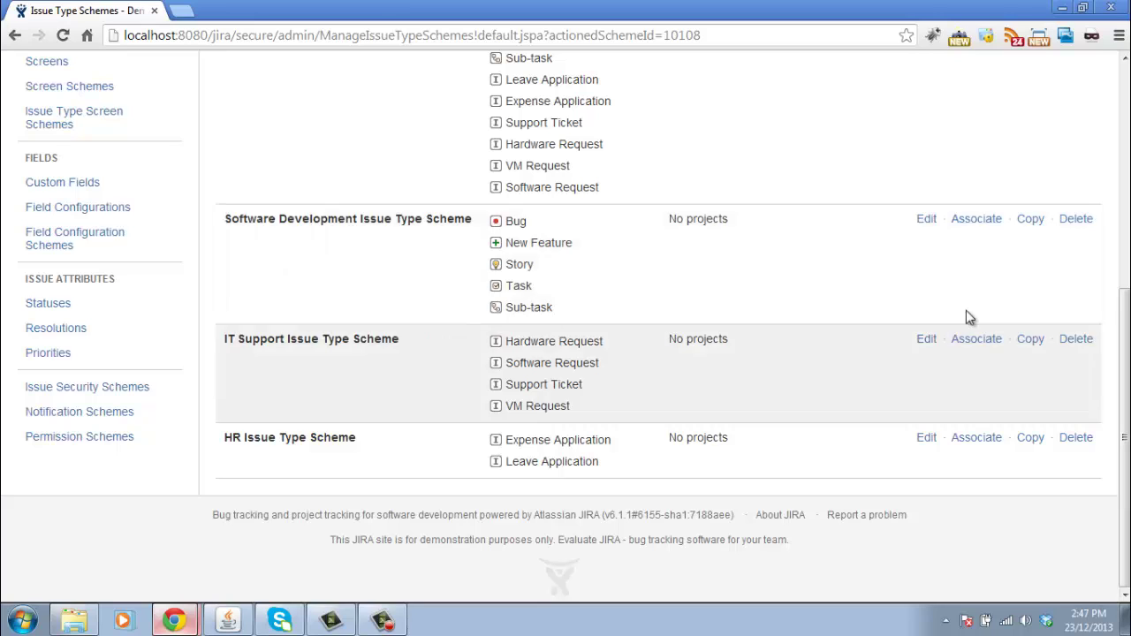
Associate the Software Development scheme with Avengers Core Systems through The Avengers, five projects
{"action": "left_click", "coordinate": [976, 219]}
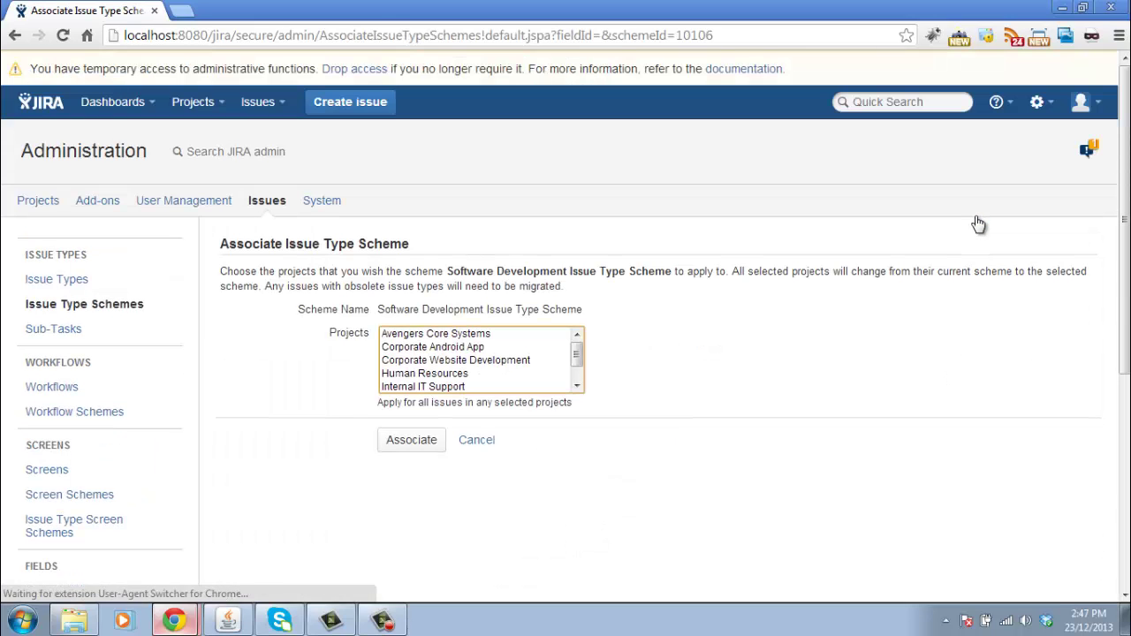
{"action": "left_click", "coordinate": [461, 334]}
{"action": "left_click", "coordinate": [450, 360], "text": "shift"}
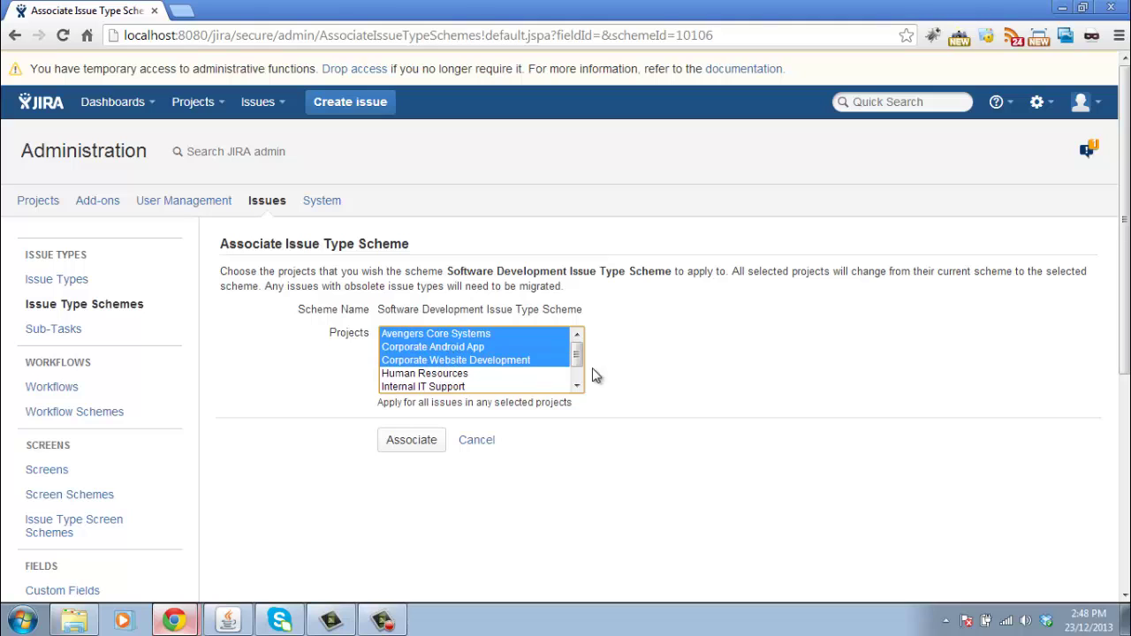
{"action": "scroll", "coordinate": [576, 359], "scroll_direction": "down", "scroll_amount": 1}
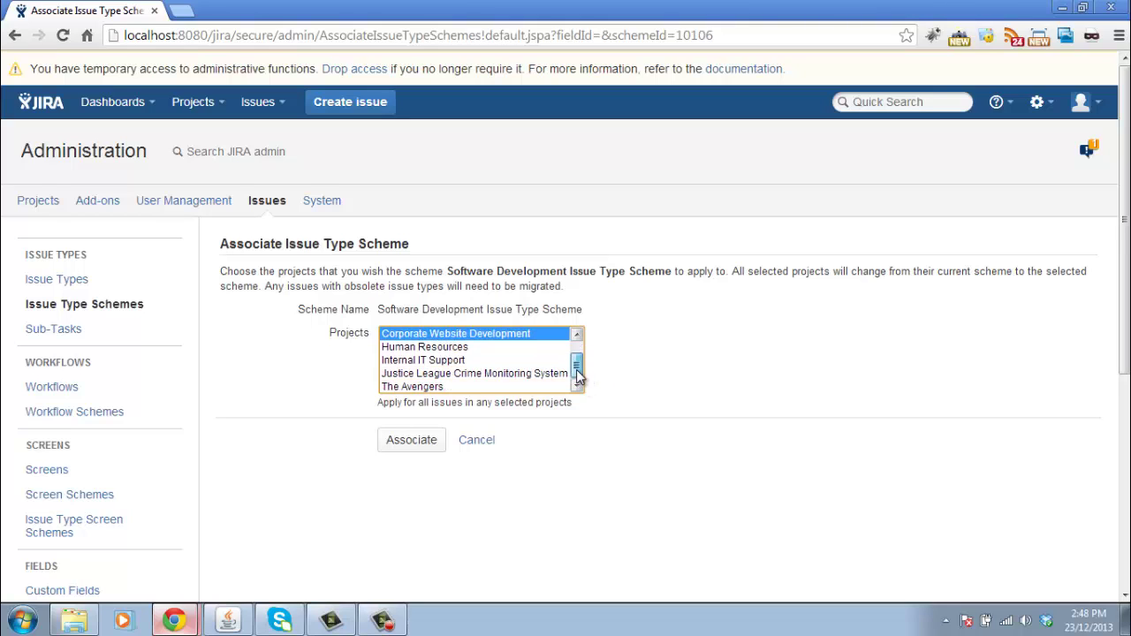
{"action": "left_click", "coordinate": [459, 373], "text": "ctrl"}
{"action": "left_click", "coordinate": [437, 386], "text": "ctrl"}
{"action": "left_click", "coordinate": [414, 446]}
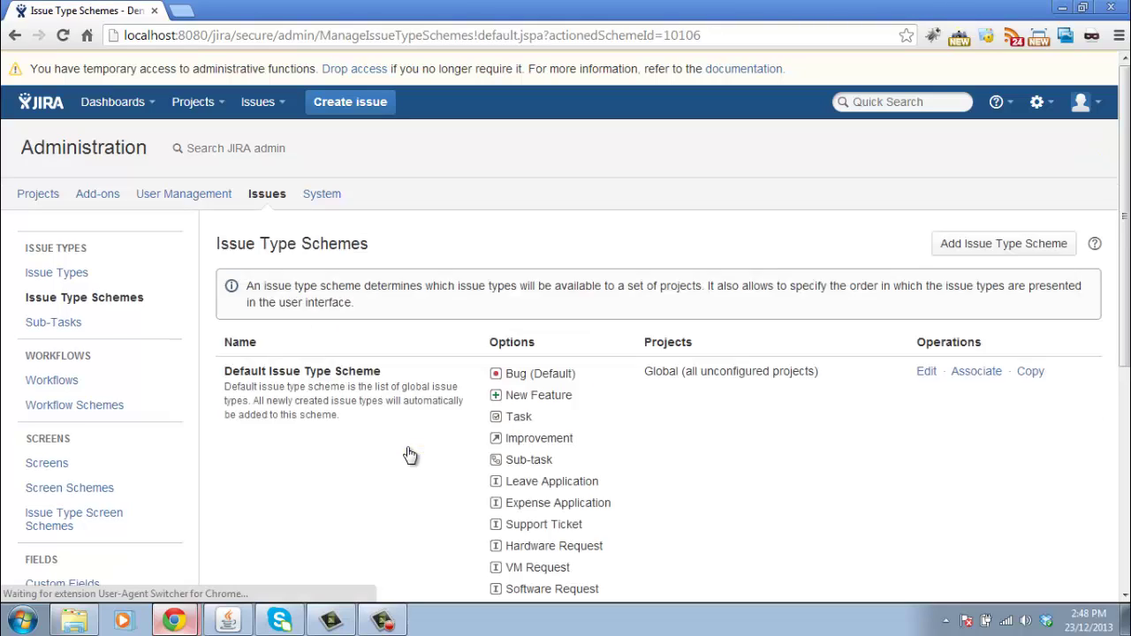
{"action": "scroll", "coordinate": [380, 353], "scroll_direction": "down", "scroll_amount": 3}
{"action": "scroll", "coordinate": [368, 298], "scroll_direction": "down", "scroll_amount": 1}
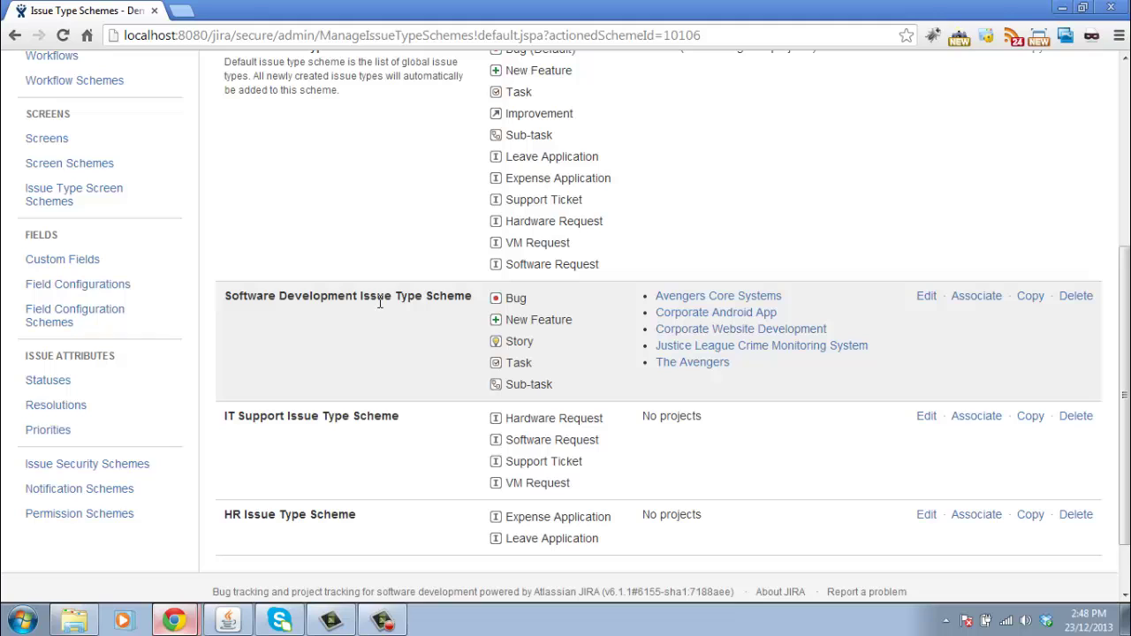
{"action": "scroll", "coordinate": [380, 302], "scroll_direction": "down", "scroll_amount": 1}
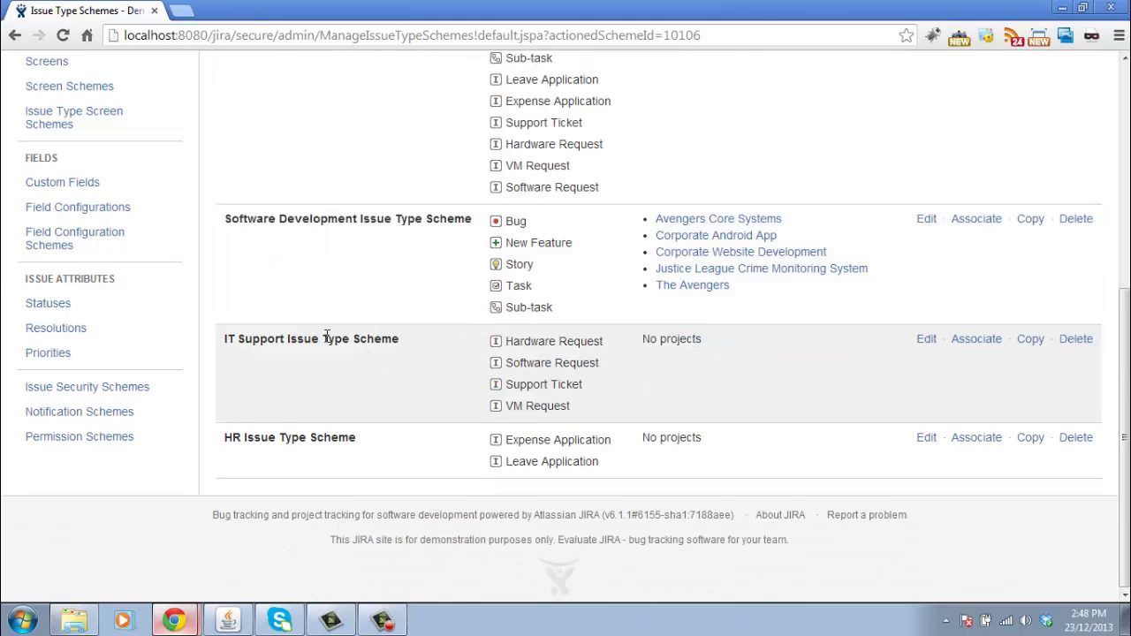
Associate the IT Support scheme with the Internal IT Support project
{"action": "left_click", "coordinate": [976, 340]}
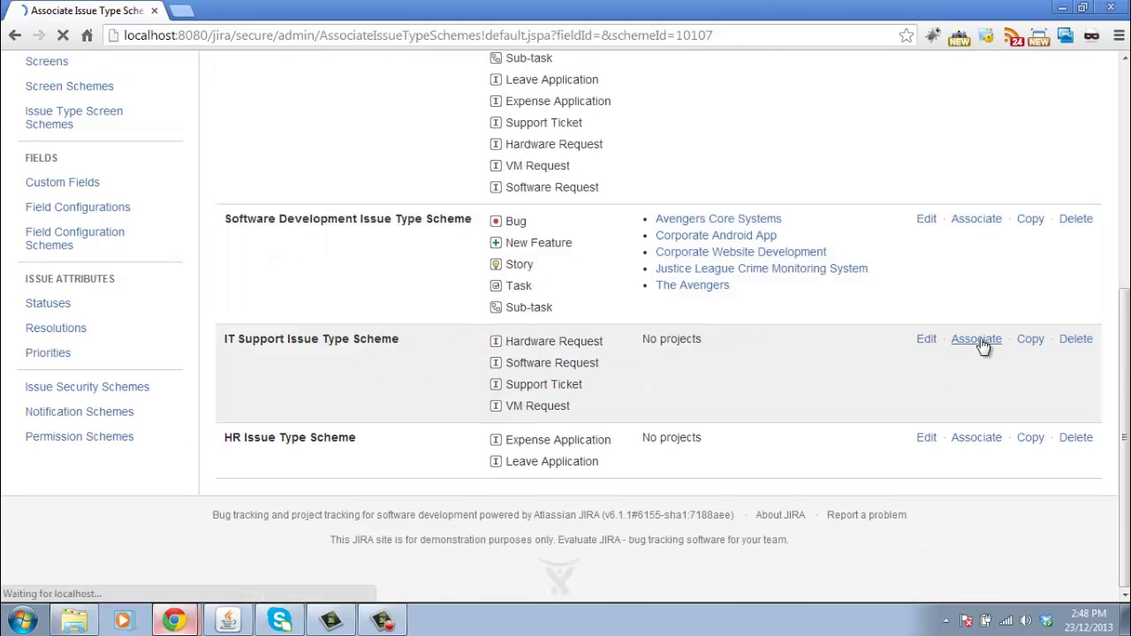
{"action": "left_click", "coordinate": [438, 387]}
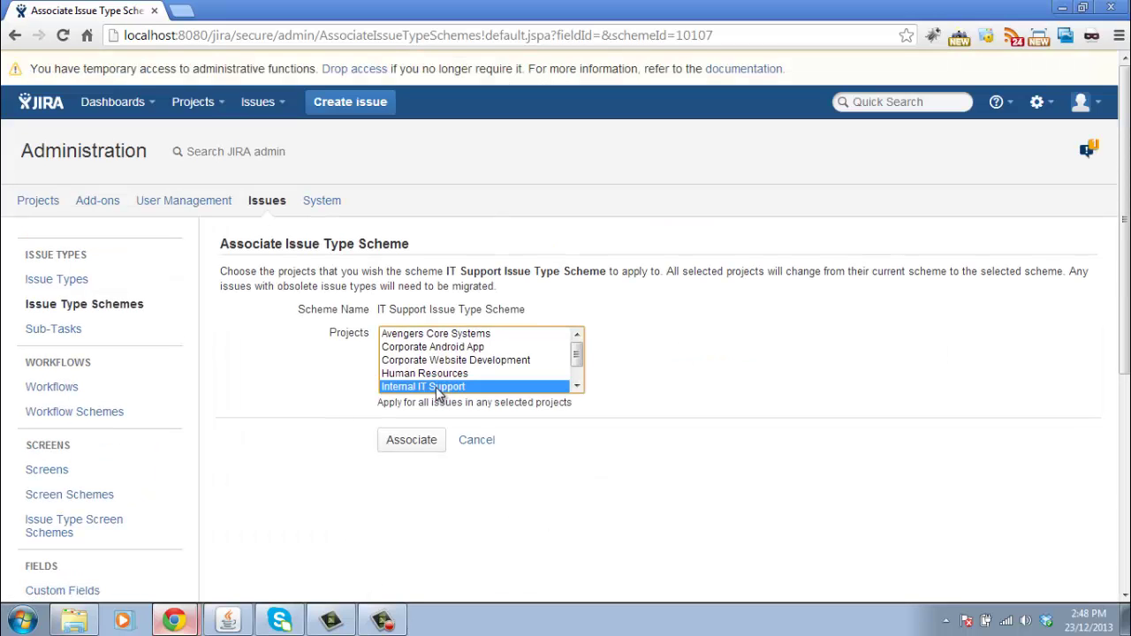
{"action": "left_click", "coordinate": [411, 441]}
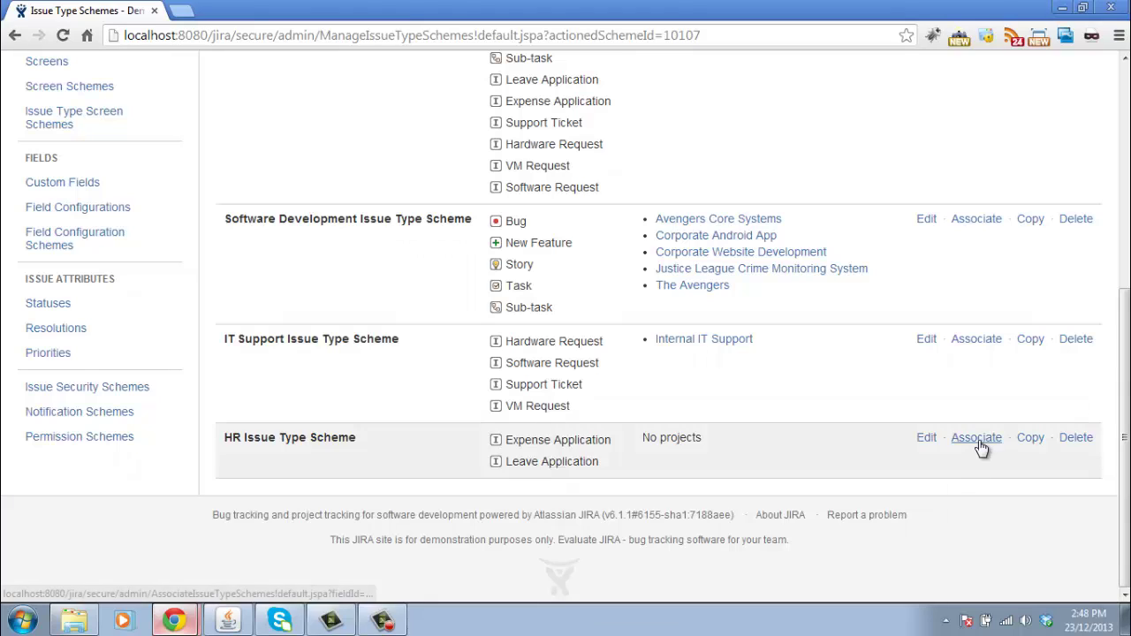
Associate the HR scheme with the Human Resources project
{"action": "left_click", "coordinate": [976, 438]}
{"action": "left_click", "coordinate": [458, 375]}
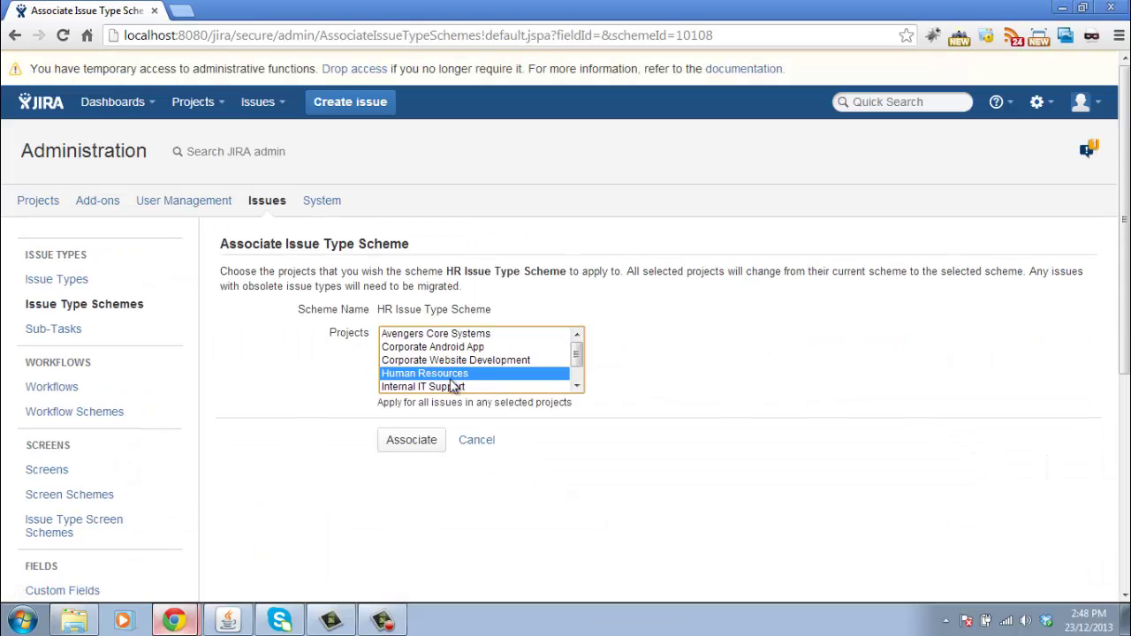
{"action": "left_click", "coordinate": [427, 449]}
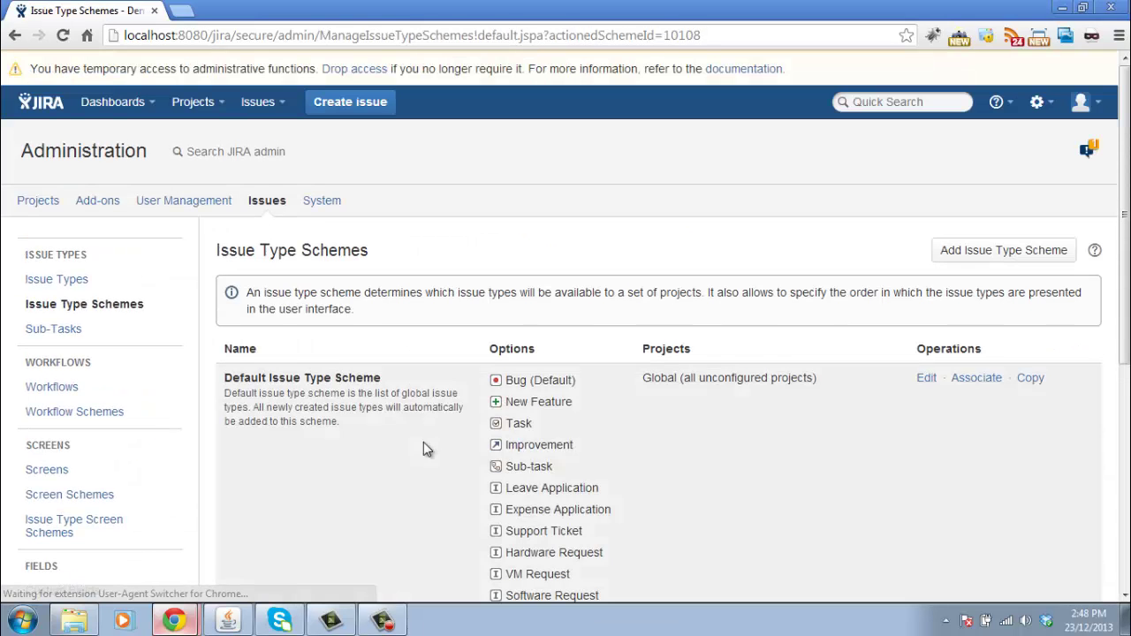
{"action": "scroll", "coordinate": [468, 346], "scroll_direction": "down", "scroll_amount": 5}
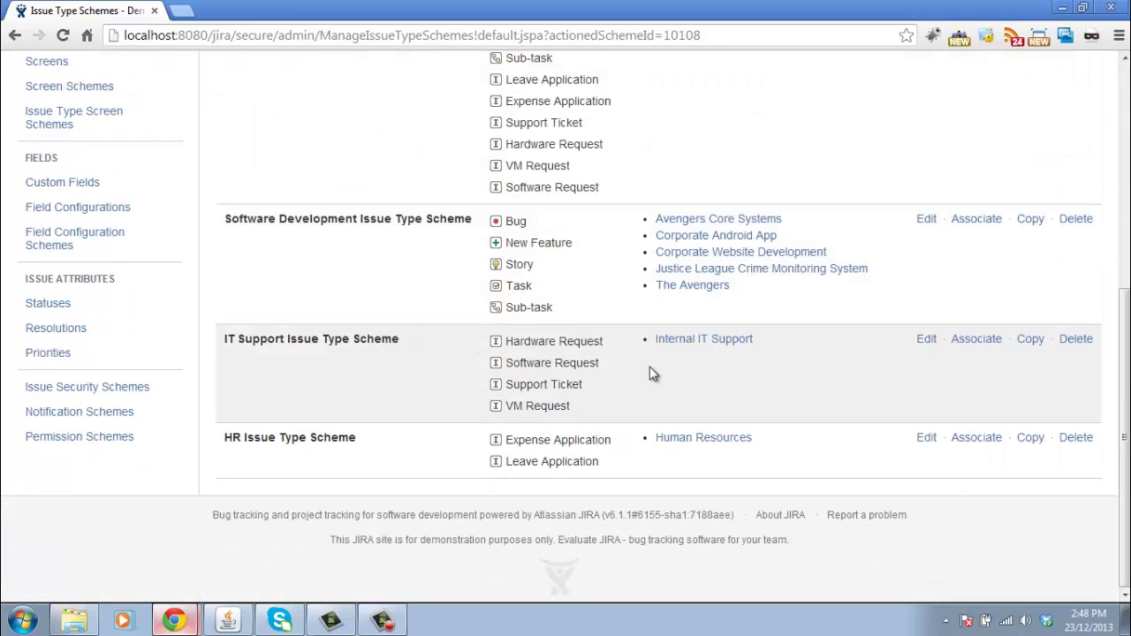
{"action": "scroll", "coordinate": [649, 373], "scroll_direction": "up", "scroll_amount": 5}
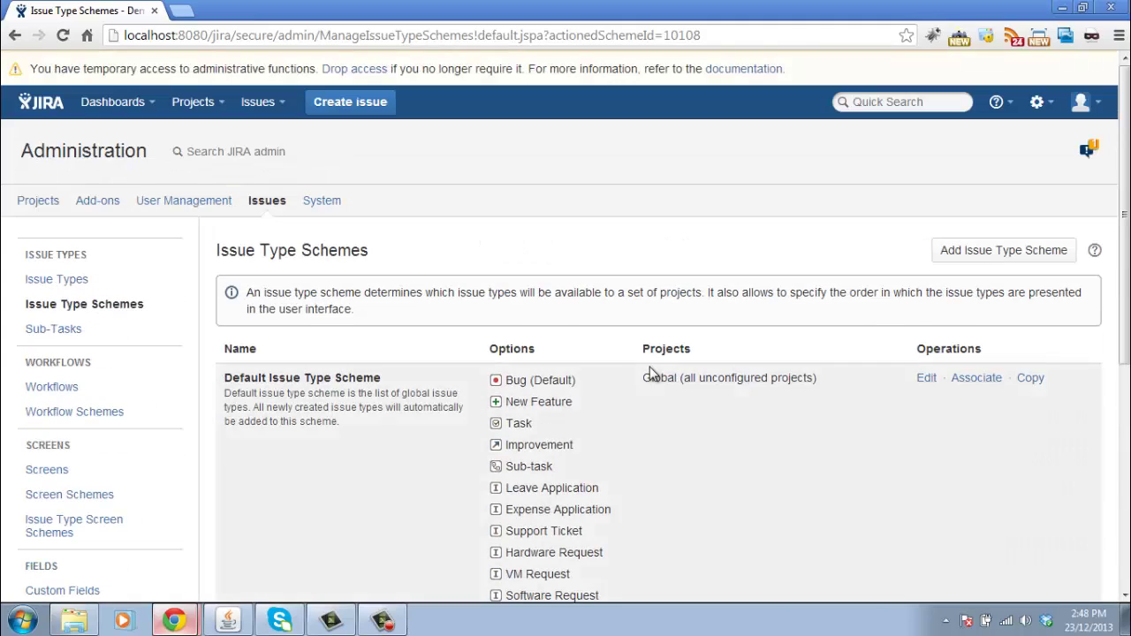
Start a new issue and check the issue types offered for Internal IT Support and Human Resources
{"action": "left_click", "coordinate": [53, 115]}
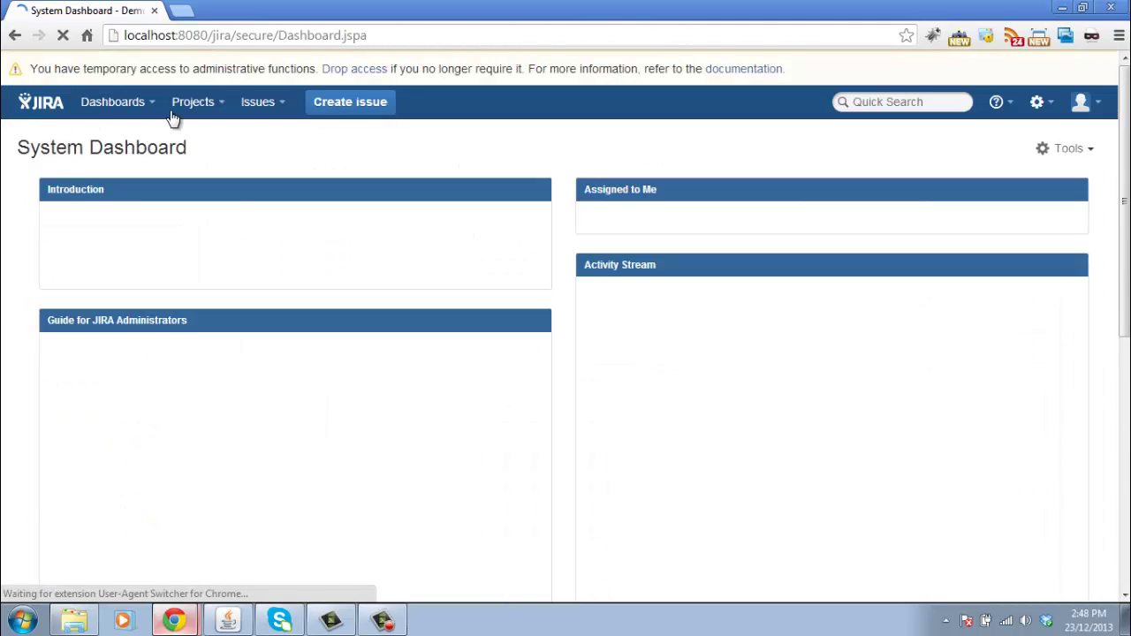
{"action": "left_click", "coordinate": [343, 99]}
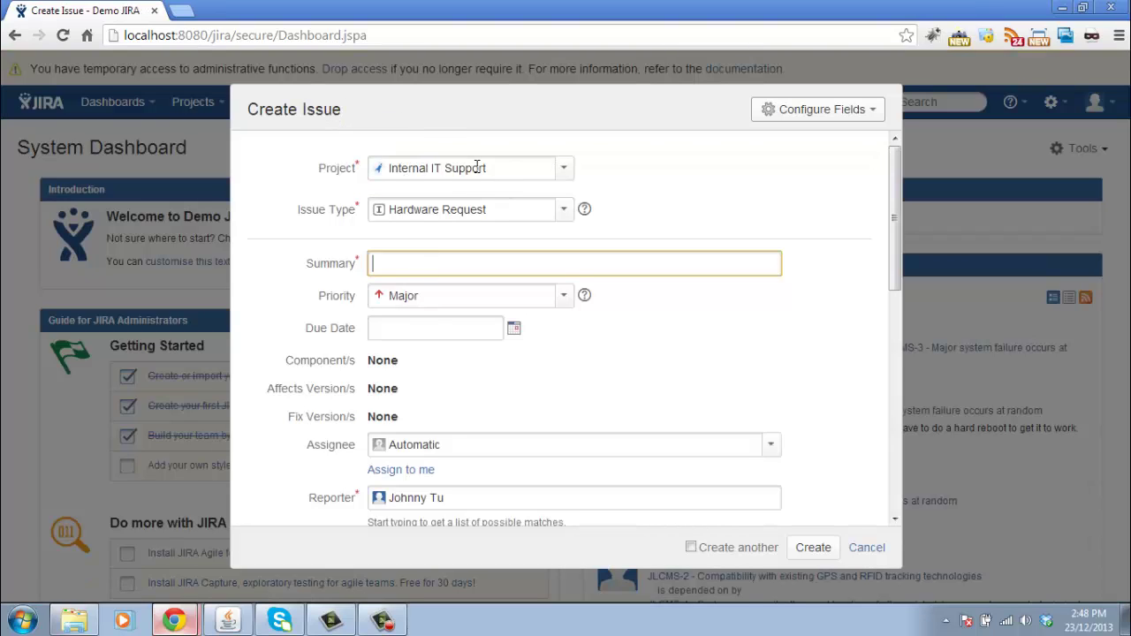
{"action": "left_click", "coordinate": [566, 216]}
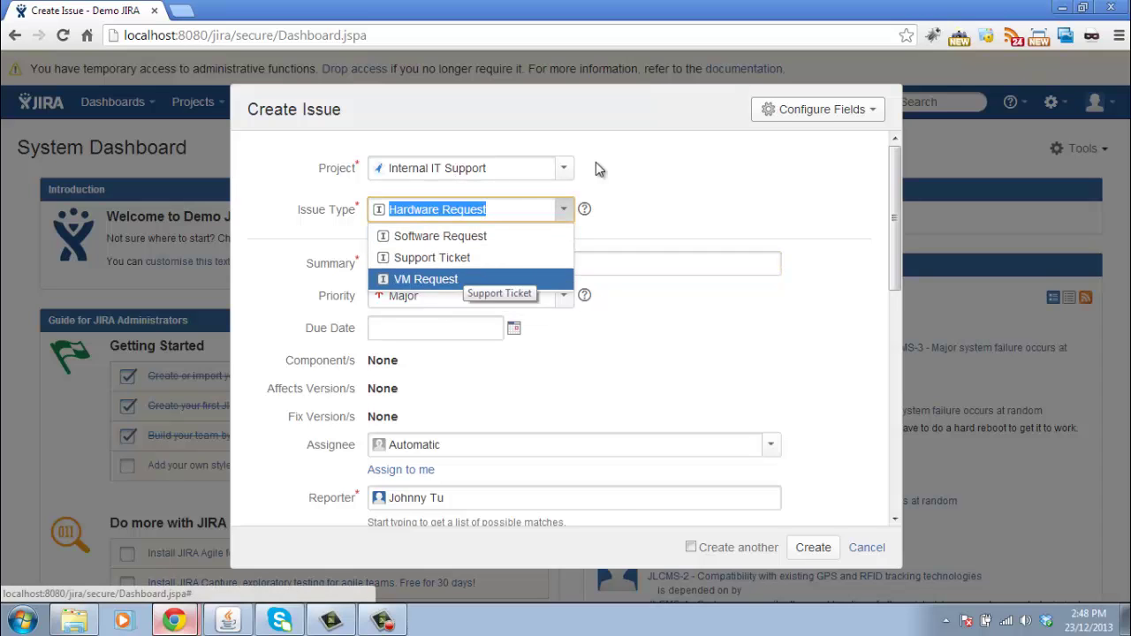
{"action": "left_click", "coordinate": [567, 173]}
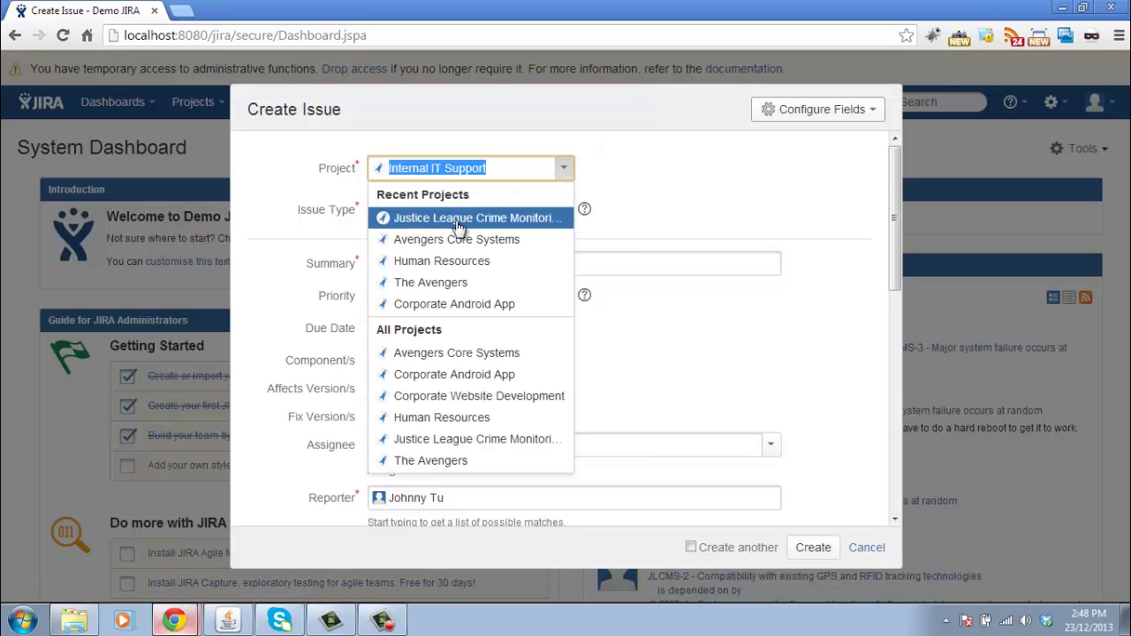
{"action": "left_click", "coordinate": [446, 257]}
{"action": "left_click", "coordinate": [562, 216]}
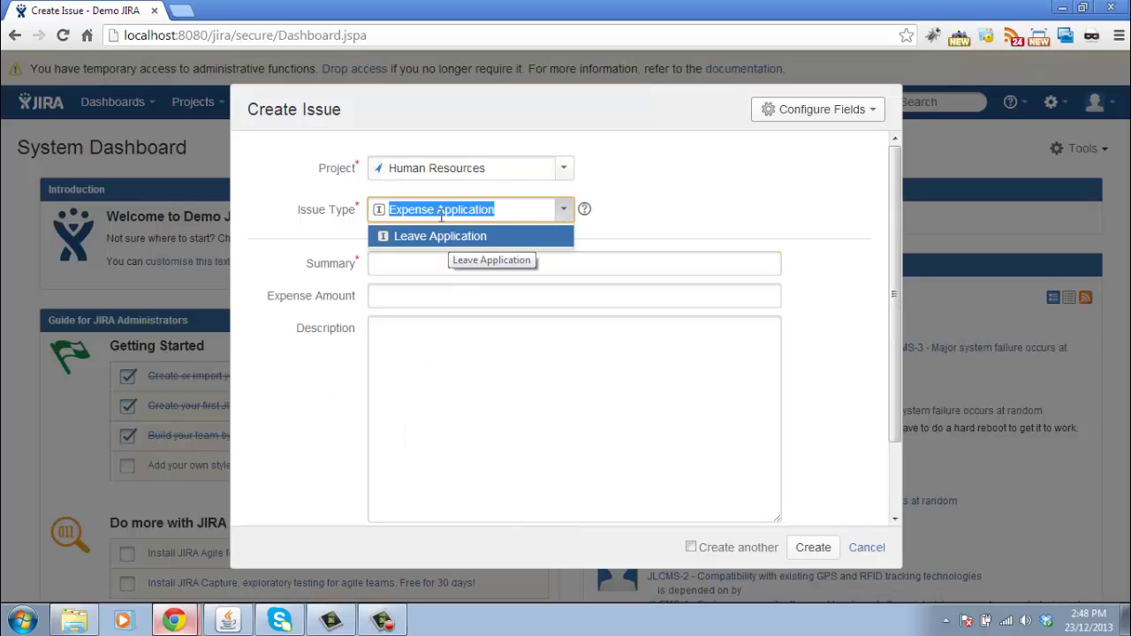
Switch the issue to Justice League Crime Monitoring System and confirm its types, keeping Bug
{"action": "left_click", "coordinate": [570, 181]}
{"action": "left_click", "coordinate": [480, 239]}
{"action": "left_click", "coordinate": [556, 212]}
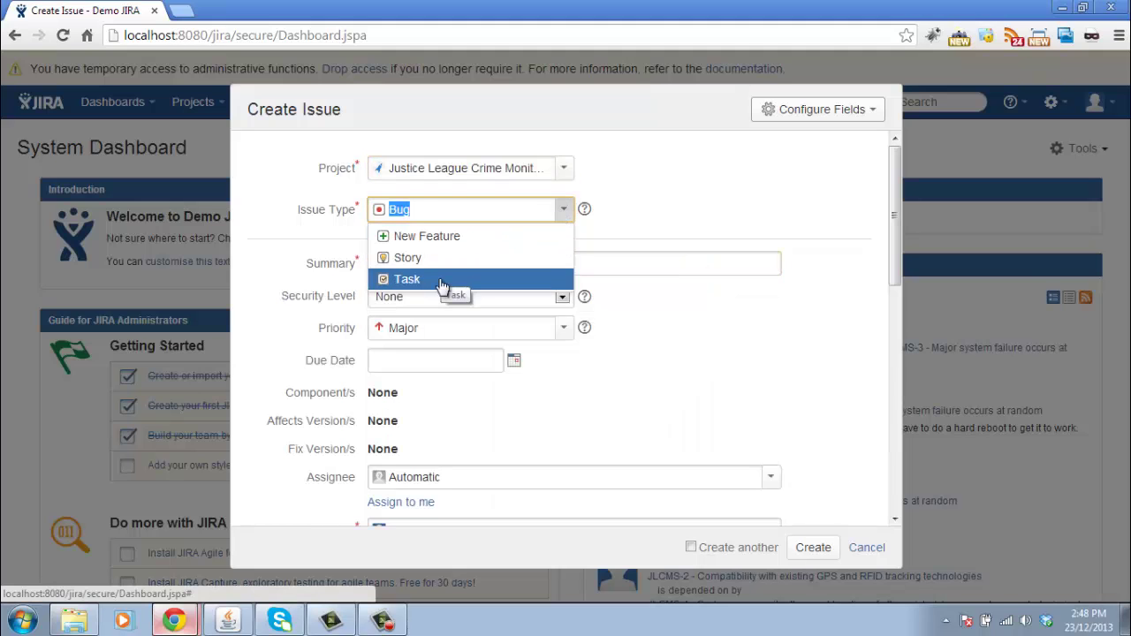
{"action": "left_click", "coordinate": [697, 185]}
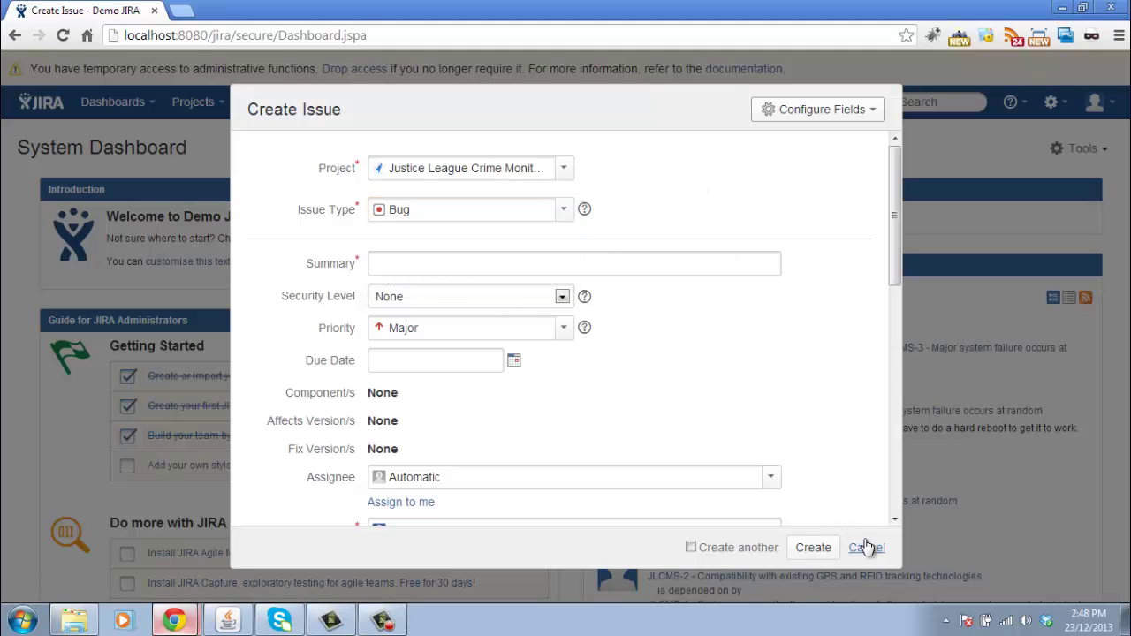